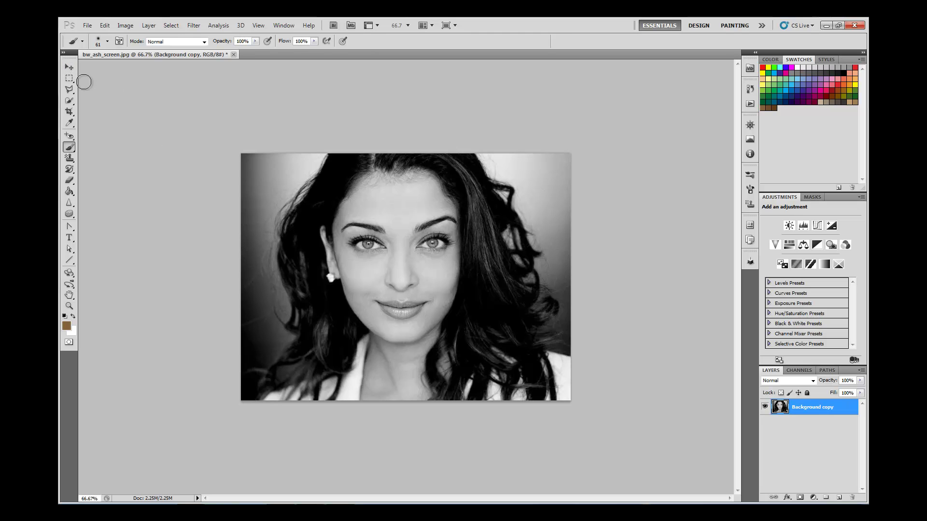
- Add a new layer above the black-and-white portrait and set its blend mode to Color
left_click(71, 70)
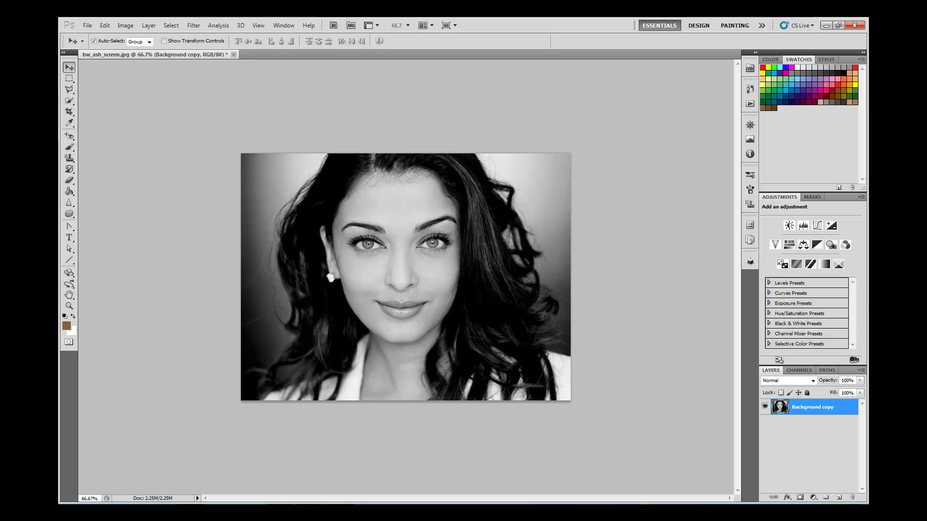
left_click(840, 498)
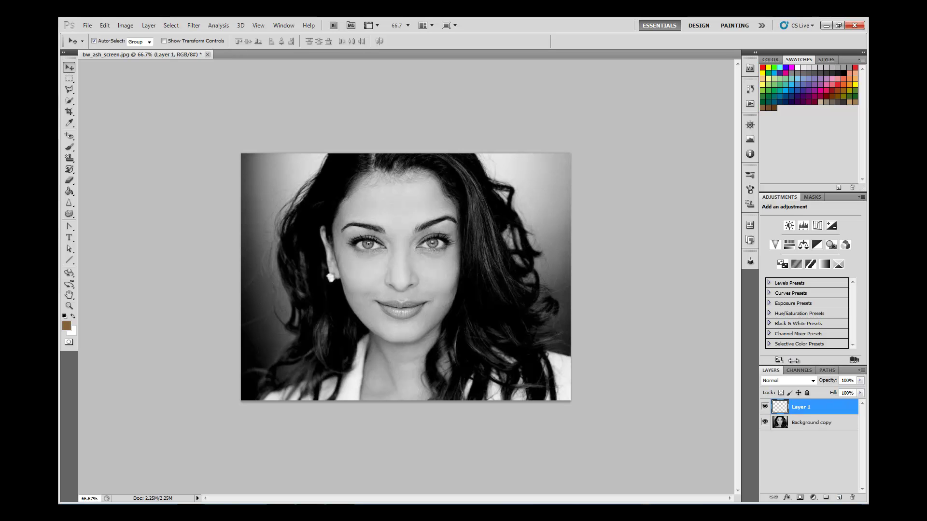
left_click(785, 383)
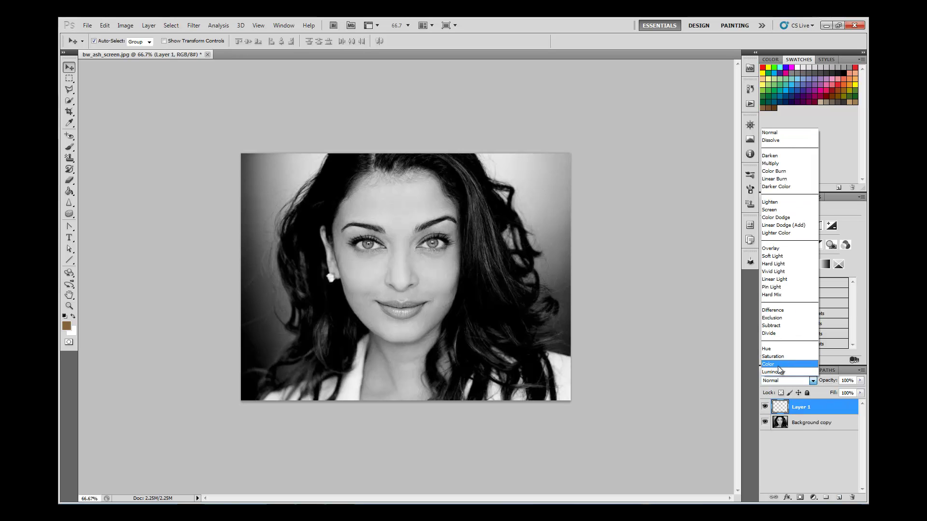
left_click(777, 365)
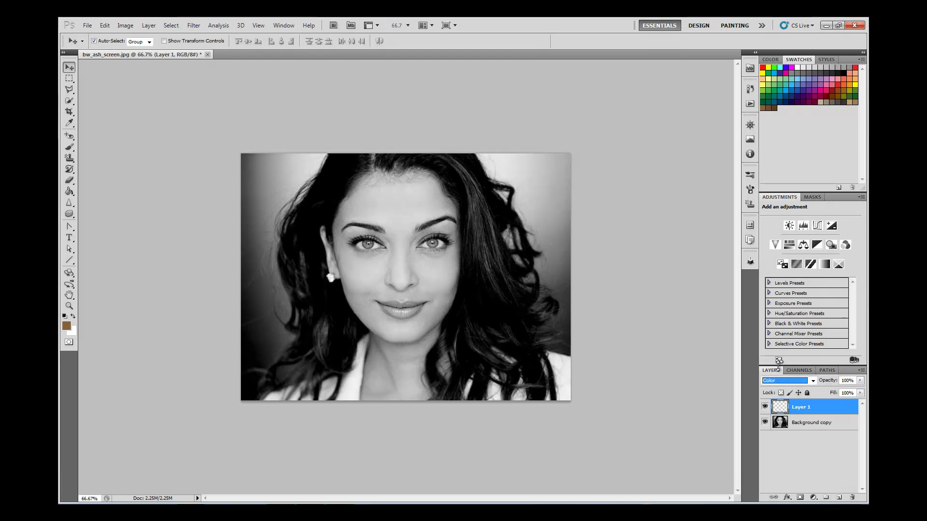
- Paint the woman's facial skin brown with a soft brush of about 71 px and 0% hardness, avoiding the eyes and lips
left_click(69, 148)
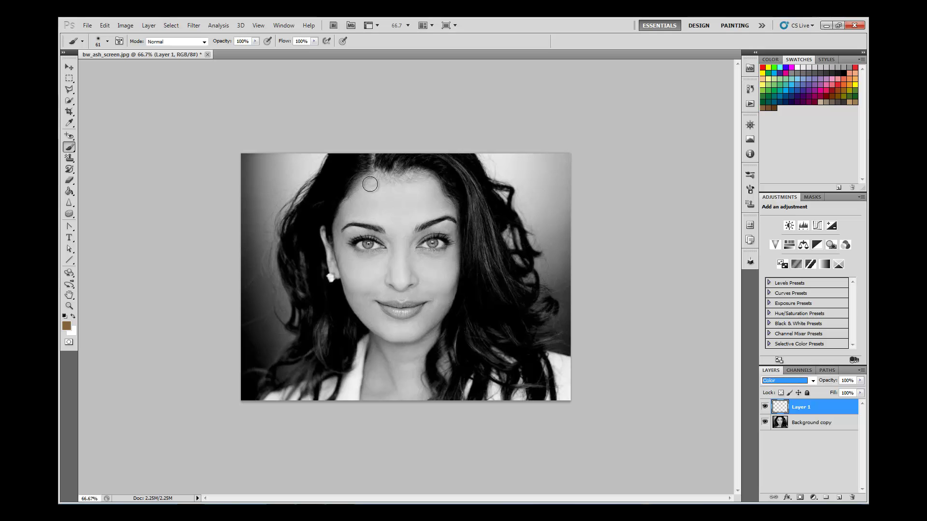
left_click(107, 42)
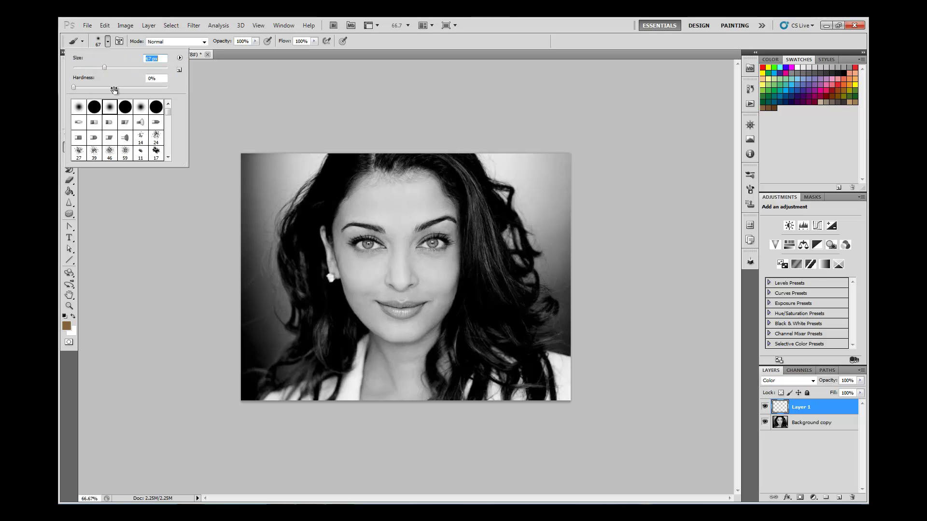
mouse_move(384, 190)
left_mouse_down()
mouse_move(342, 230)
mouse_move(383, 188)
mouse_move(349, 230)
mouse_move(398, 222)
mouse_move(372, 224)
mouse_move(402, 199)
mouse_move(410, 205)
mouse_move(379, 204)
mouse_move(392, 186)
mouse_move(431, 183)
mouse_move(376, 179)
mouse_move(361, 190)
mouse_move(400, 181)
mouse_move(423, 196)
mouse_move(430, 187)
mouse_move(454, 211)
mouse_move(402, 234)
mouse_move(429, 204)
mouse_move(397, 244)
mouse_move(404, 287)
mouse_move(404, 272)
mouse_move(433, 294)
mouse_move(361, 295)
mouse_move(354, 269)
mouse_move(332, 259)
mouse_move(340, 264)
mouse_move(340, 238)
mouse_move(343, 267)
mouse_move(344, 252)
mouse_move(396, 257)
mouse_move(373, 268)
mouse_move(397, 248)
mouse_move(380, 228)
mouse_move(391, 238)
mouse_move(416, 223)
mouse_move(450, 225)
mouse_move(430, 222)
mouse_move(410, 237)
mouse_move(448, 218)
mouse_move(458, 244)
mouse_move(446, 306)
mouse_move(414, 332)
mouse_move(435, 308)
mouse_move(400, 327)
mouse_move(378, 322)
mouse_move(367, 303)
mouse_move(374, 316)
mouse_move(358, 314)
mouse_move(438, 263)
left_mouse_up()
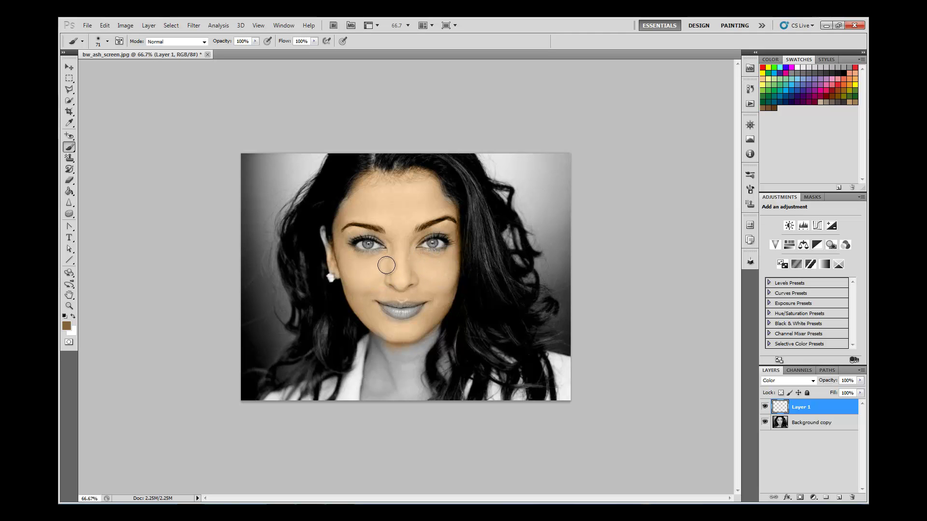
- Paint the neck and the skin between the hair strands with the same brown, down to the photo's lower edge
key("ctrl+plus")
key("ctrl+plus")
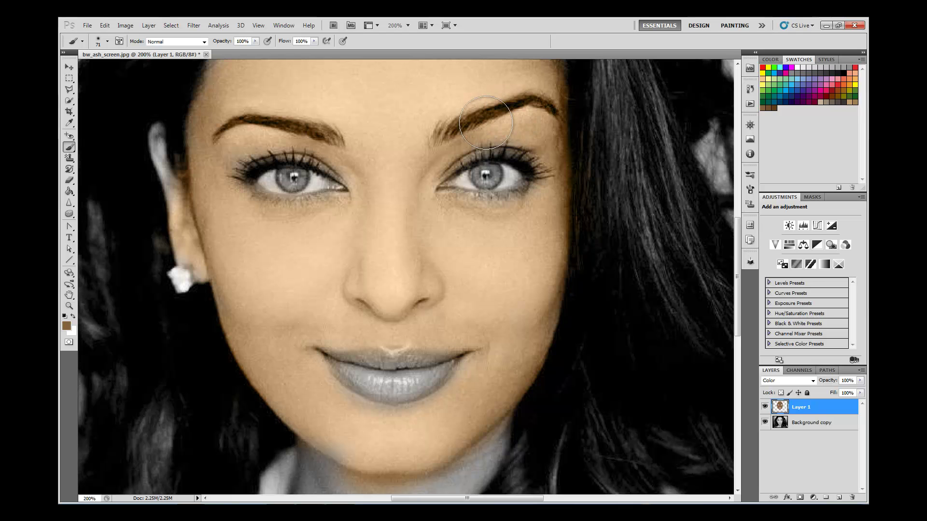
scroll(512, 300, "down", 5)
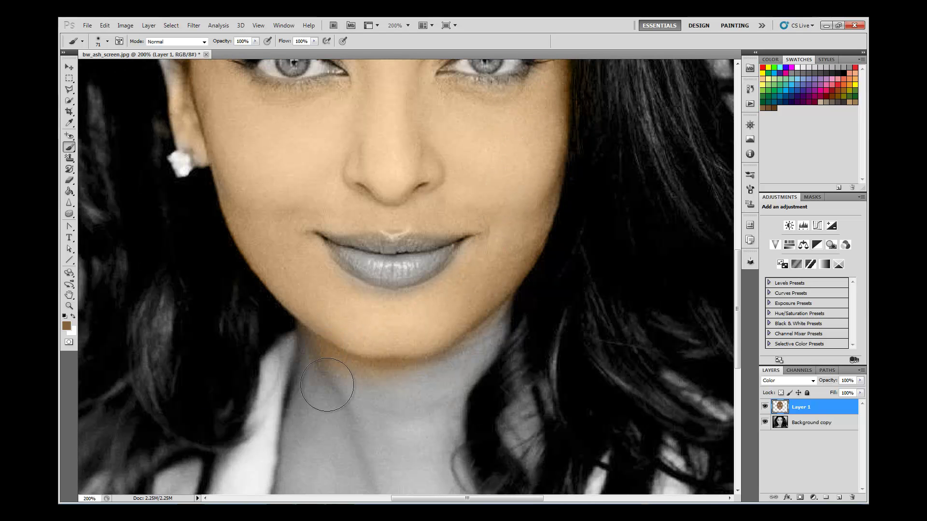
mouse_move(327, 385)
left_mouse_down()
mouse_move(324, 446)
mouse_move(316, 462)
mouse_move(306, 451)
mouse_move(307, 474)
mouse_move(365, 347)
mouse_move(362, 448)
mouse_move(394, 515)
mouse_move(402, 403)
mouse_move(417, 445)
mouse_move(425, 393)
mouse_move(501, 274)
mouse_move(427, 428)
mouse_move(481, 381)
mouse_move(445, 489)
mouse_move(450, 480)
mouse_move(455, 504)
mouse_move(516, 421)
mouse_move(522, 472)
mouse_move(525, 422)
left_mouse_up()
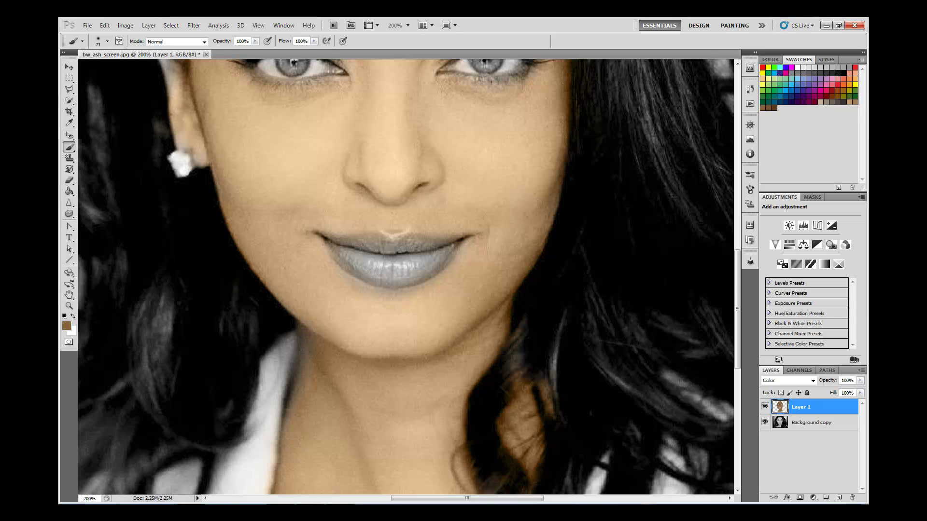
key("ctrl+minus")
key("ctrl+minus")
key("ctrl+minus")
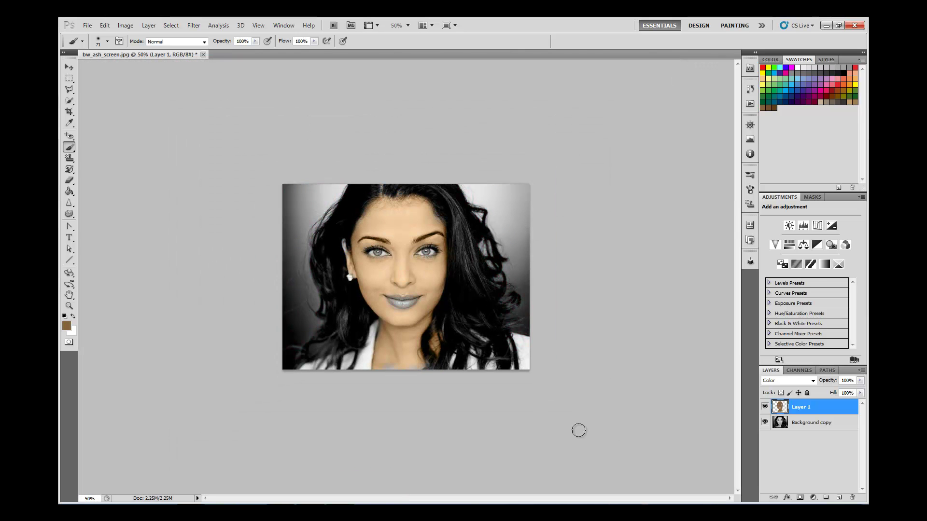
mouse_move(408, 379)
left_mouse_down()
mouse_move(420, 368)
mouse_move(385, 368)
mouse_move(416, 367)
mouse_move(423, 351)
left_mouse_up()
- Reduce the brush to 57 px and paint the ear and the scalp along the hair parting brown
left_click(107, 41)
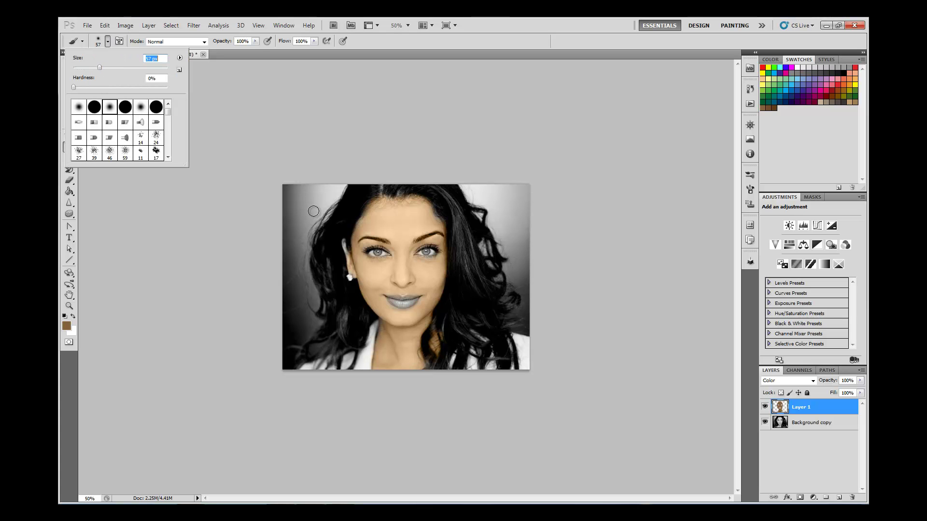
key("Return")
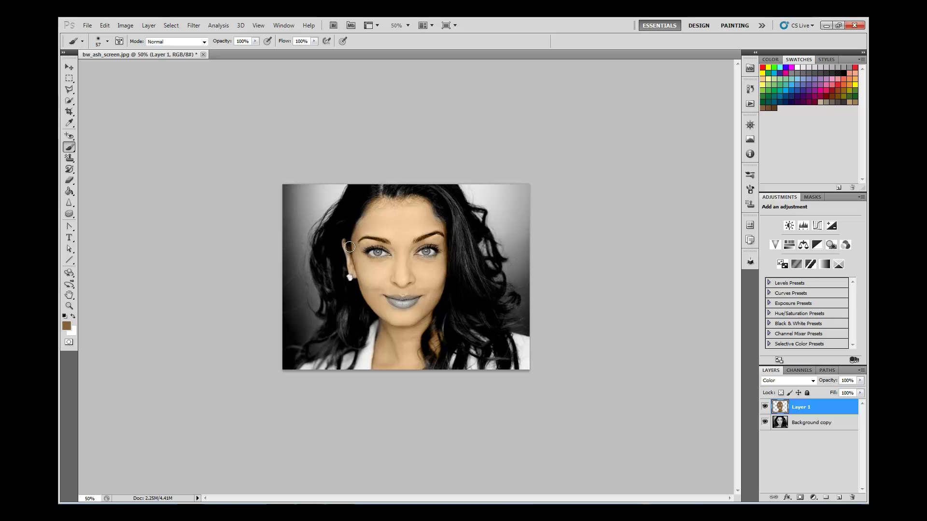
key("ctrl+plus")
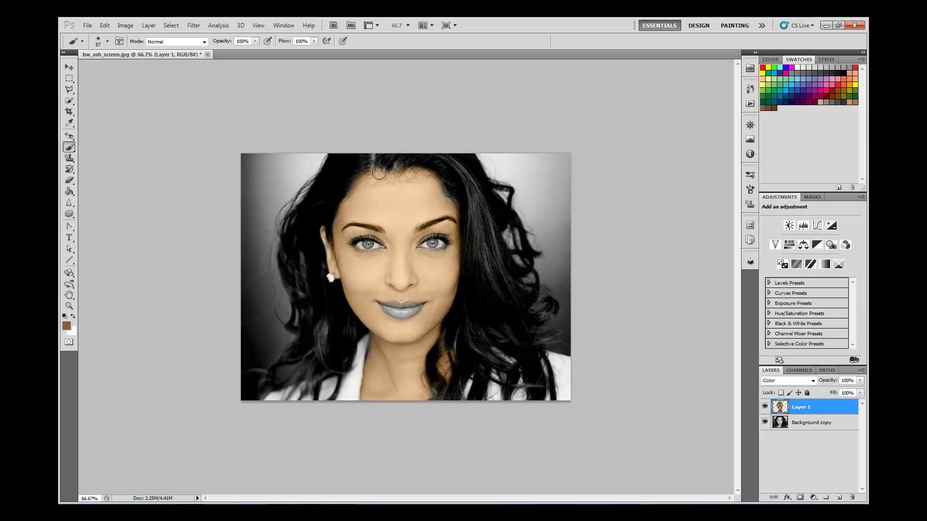
left_click_drag(380, 176, 374, 156)
- Add another layer above the skin layer for the eyes and set its blend mode to Color
left_click(839, 498)
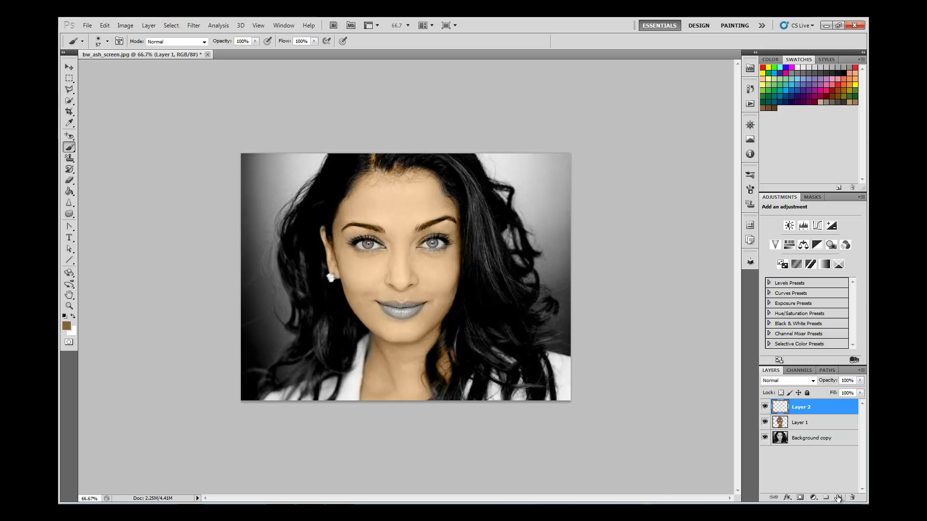
left_click(789, 384)
left_click(788, 363)
- Reduce the brush to 44 px and choose a dark green foreground color for the irises
key("ctrl+plus")
key("ctrl+plus")
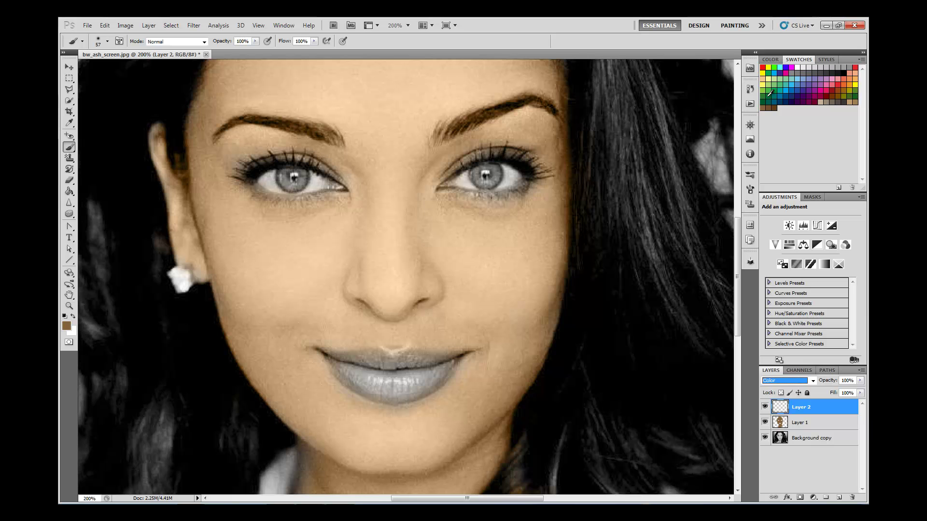
left_click(107, 41)
left_click_drag(97, 66, 94, 66)
left_click(66, 326)
mouse_move(709, 342)
left_mouse_down()
mouse_move(700, 309)
mouse_move(728, 325)
left_mouse_up()
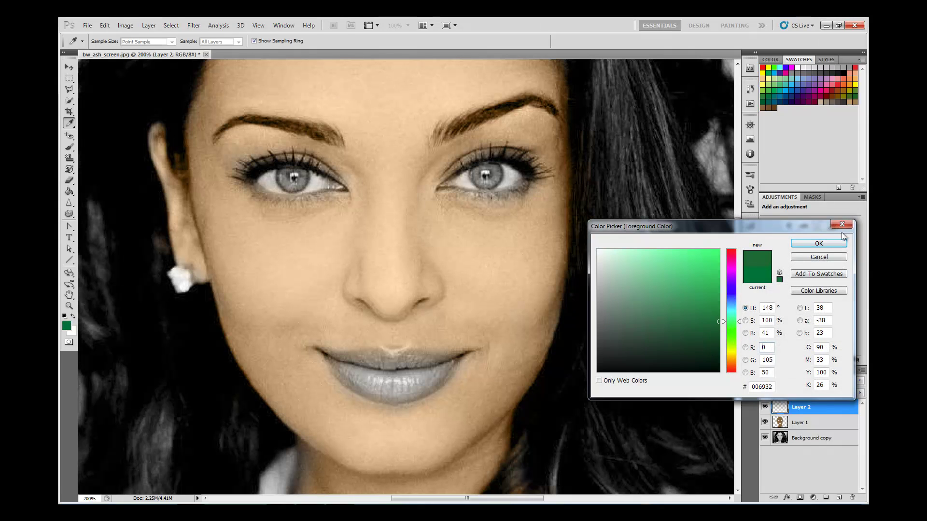
left_click(828, 243)
- Paint both irises green on the eye layer
left_click_drag(477, 174, 492, 180)
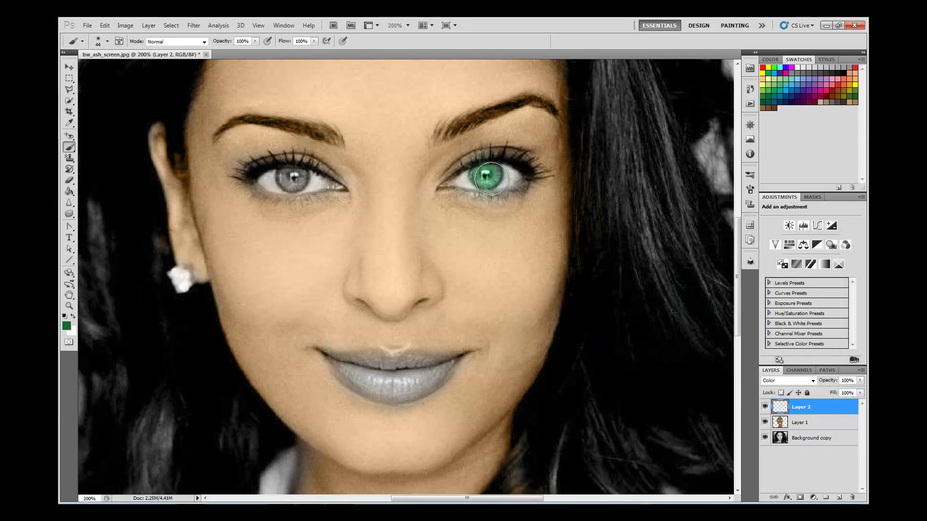
mouse_move(288, 177)
left_mouse_down()
mouse_move(302, 174)
mouse_move(297, 183)
left_mouse_up()
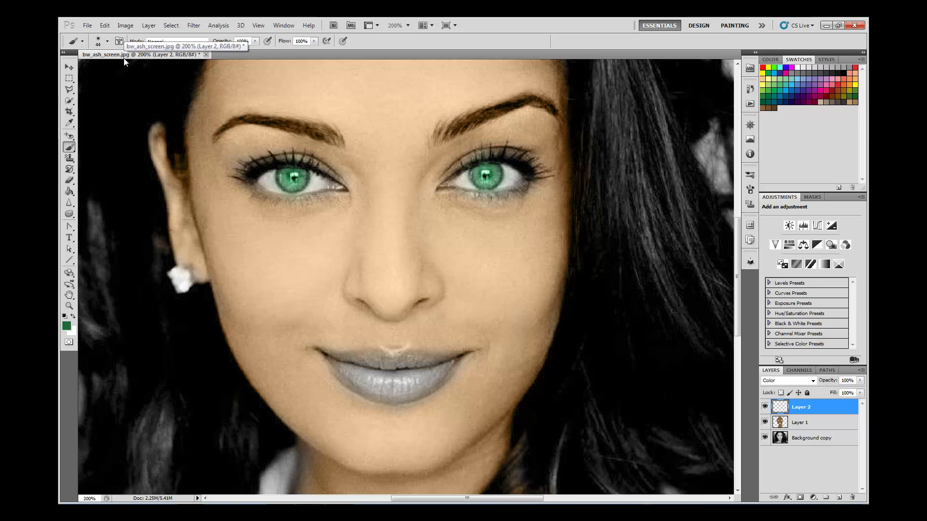
key("ctrl+minus")
key("ctrl+minus")
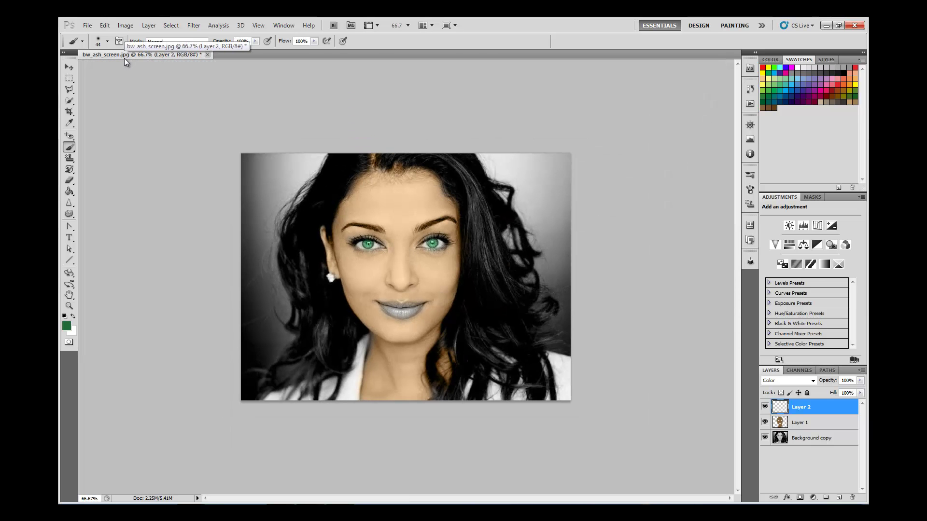
- Add a layer for the lips above the eye layer and set its blend mode to Color
key("ctrl+plus")
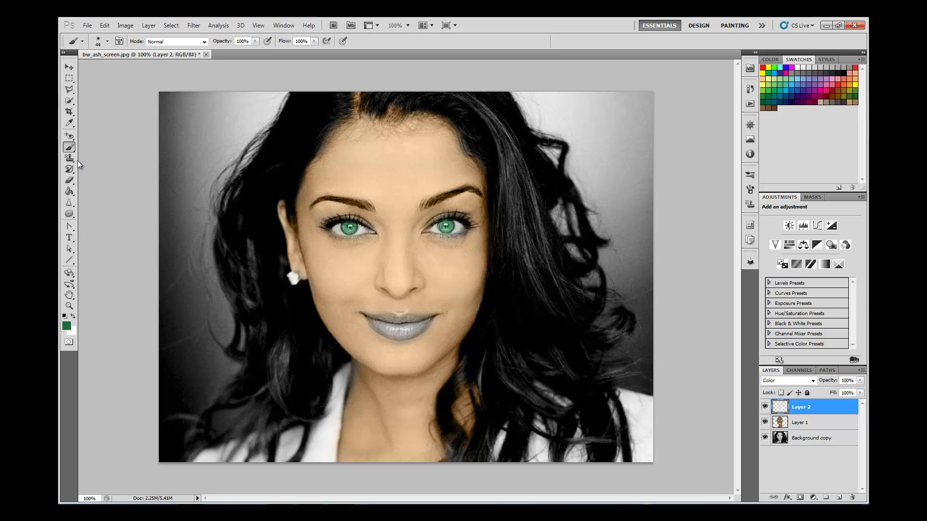
left_click(839, 497)
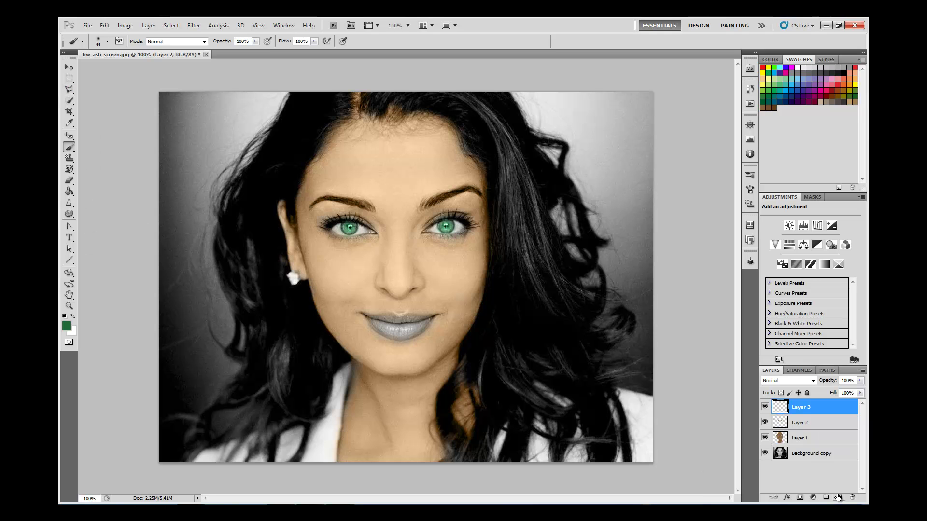
left_click(779, 380)
left_click(787, 365)
- Paint the upper and lower lips with dark red (9e0b0f) on the lip layer
mouse_move(424, 323)
left_mouse_down()
mouse_move(394, 333)
mouse_move(371, 323)
left_mouse_up()
mouse_move(408, 333)
left_mouse_down()
mouse_move(420, 327)
mouse_move(372, 323)
mouse_move(421, 322)
left_mouse_up()
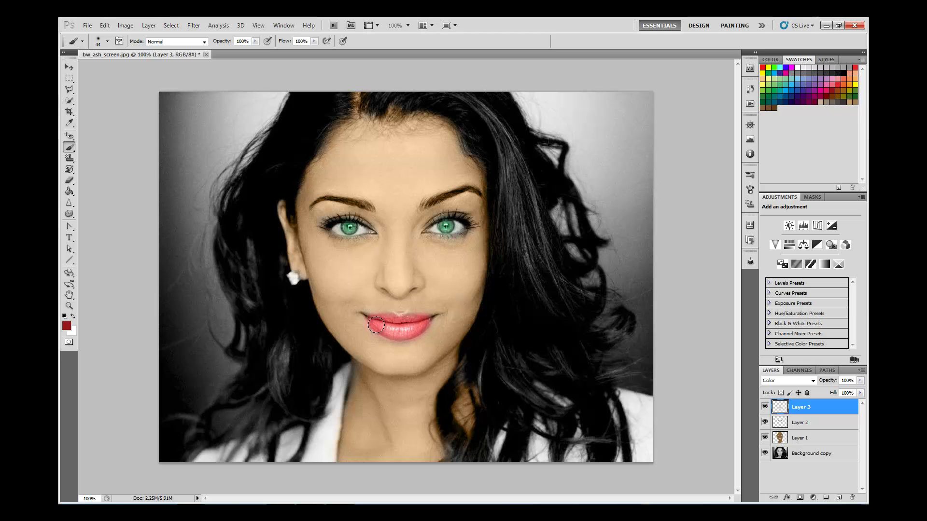
key("ctrl+minus")
key("ctrl+minus")
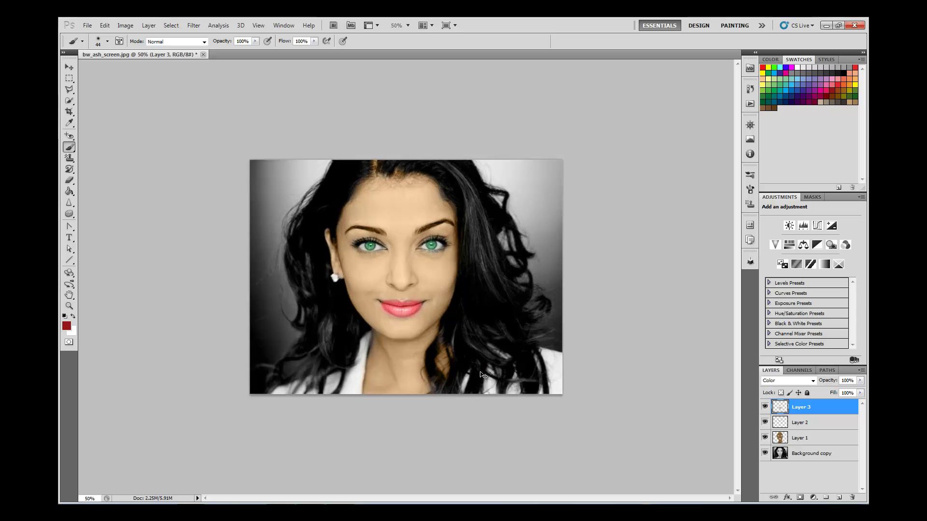
- Add a new layer above the lip layer for the photo's background
key("ctrl+plus")
key("ctrl+plus")
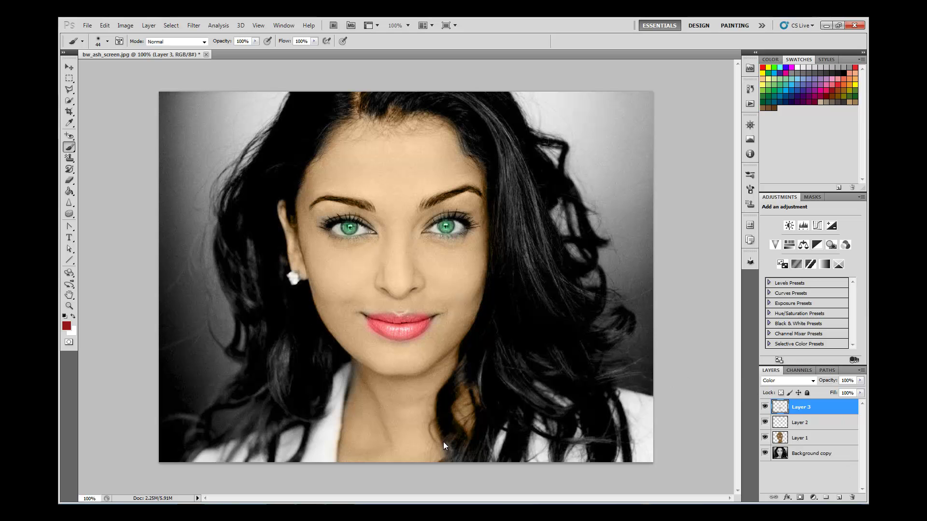
left_click(840, 498)
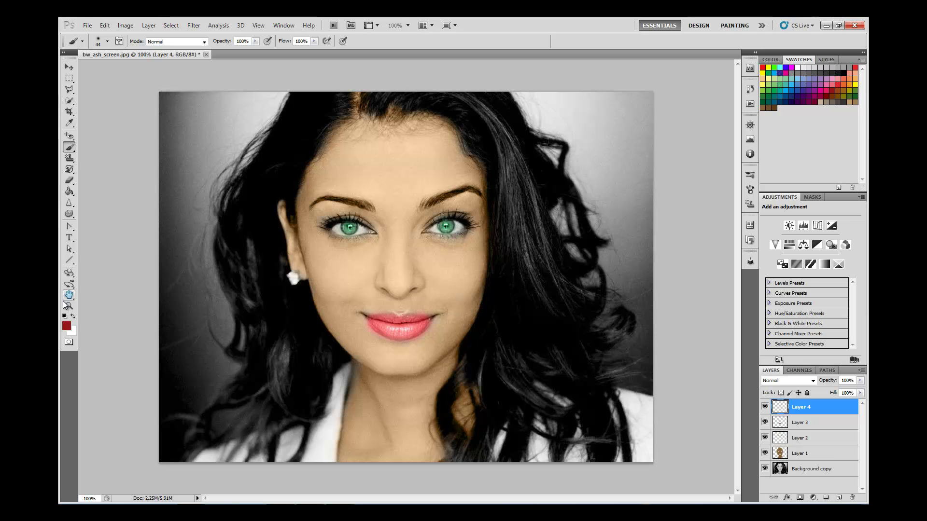
- Set the foreground color to purple (6600b4)
left_click(67, 326)
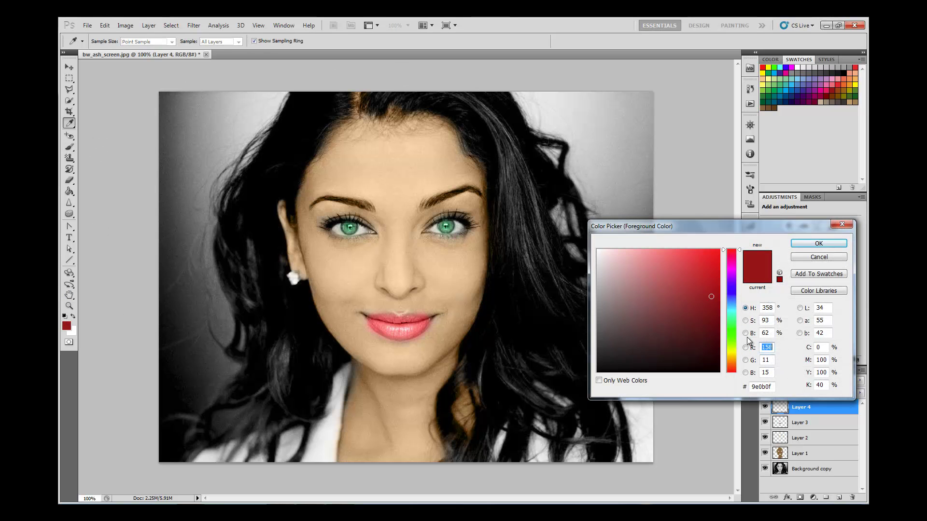
left_click(738, 317)
left_click_drag(737, 292, 737, 299)
left_click(732, 279)
left_click_drag(719, 273, 754, 222)
left_click_drag(698, 307, 744, 278)
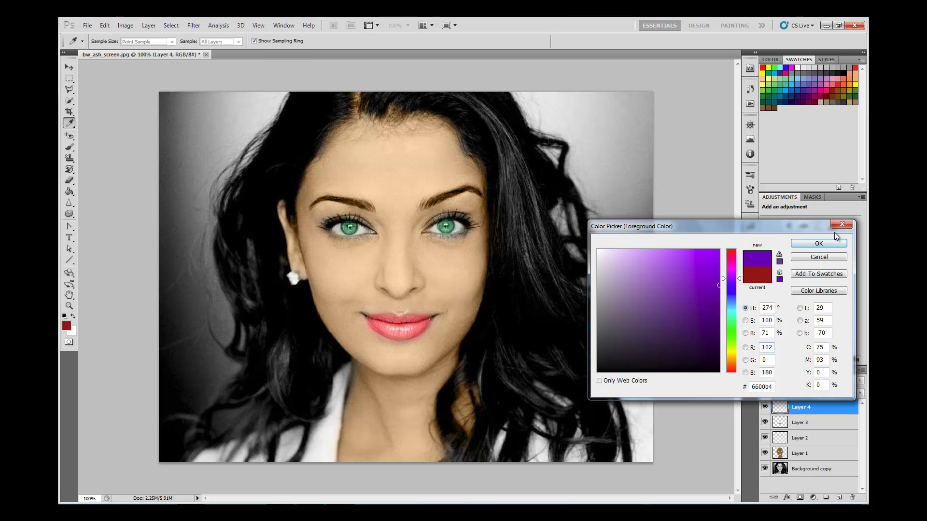
left_click(829, 243)
- Switch to the Brush tool and set the background layer's blend mode to Color
key("b")
left_click(792, 380)
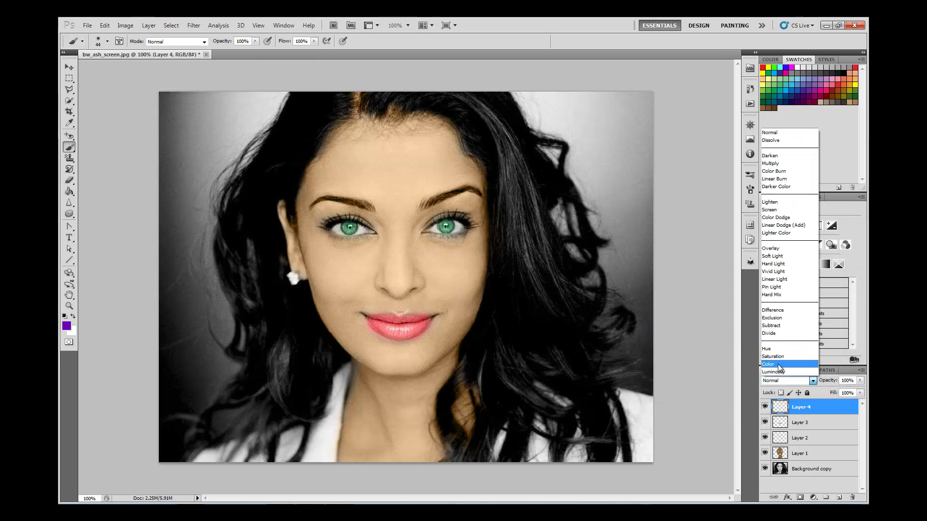
left_click(778, 364)
- Enlarge the brush to about 81 px and paint the backdrop on both sides of the woman's hair purple
left_click(107, 41)
left_click_drag(99, 67, 108, 70)
left_click(525, 92)
mouse_move(526, 93)
left_mouse_down()
mouse_move(642, 238)
mouse_move(641, 207)
mouse_move(548, 76)
mouse_move(594, 139)
mouse_move(589, 228)
mouse_move(676, 306)
mouse_move(621, 331)
mouse_move(565, 208)
mouse_move(649, 338)
left_mouse_up()
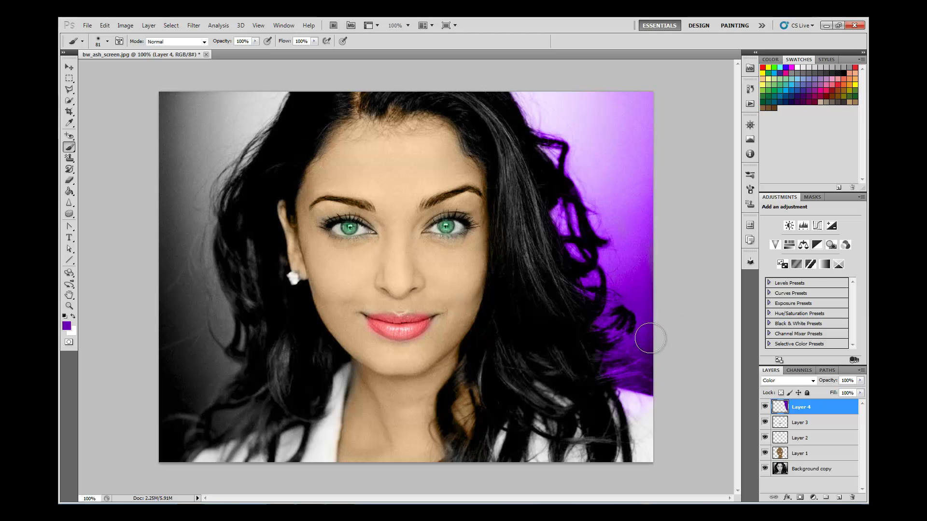
mouse_move(250, 84)
left_mouse_down()
mouse_move(253, 123)
mouse_move(202, 178)
mouse_move(216, 158)
mouse_move(226, 78)
mouse_move(180, 120)
mouse_move(149, 211)
mouse_move(165, 124)
mouse_move(170, 296)
mouse_move(178, 294)
mouse_move(175, 238)
mouse_move(180, 418)
mouse_move(191, 442)
mouse_move(213, 346)
mouse_move(208, 368)
mouse_move(227, 334)
mouse_move(207, 291)
mouse_move(209, 319)
mouse_move(199, 243)
mouse_move(198, 269)
mouse_move(210, 182)
mouse_move(187, 263)
left_mouse_up()
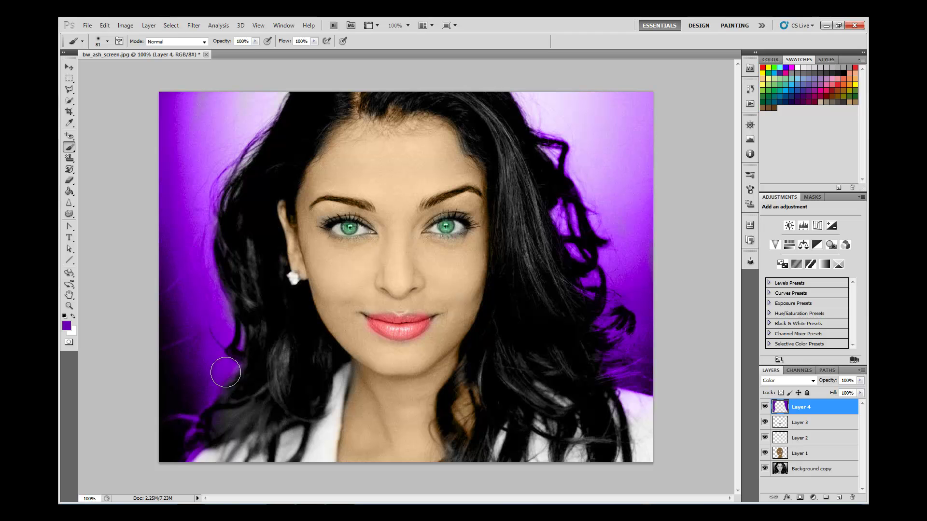
- Erase the purple that spilled onto the woman's hair beside the backdrop using an eraser of about 48 px
left_click(69, 180)
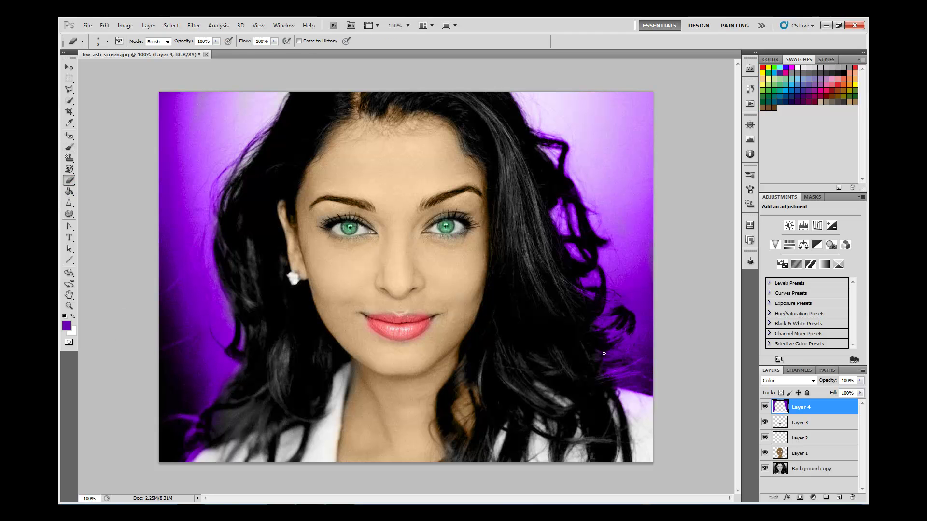
left_click(108, 42)
left_click_drag(86, 71, 93, 74)
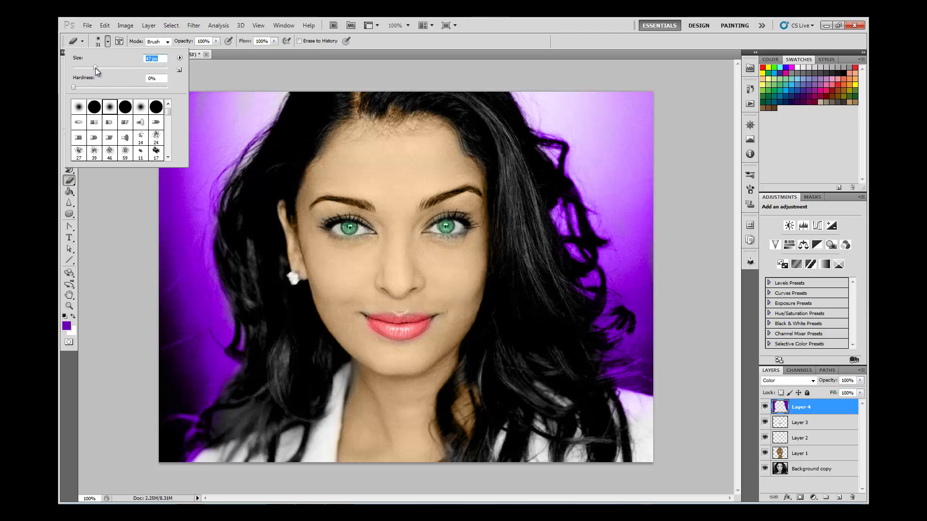
left_click(585, 267)
mouse_move(588, 264)
left_mouse_down()
mouse_move(555, 170)
mouse_move(551, 140)
left_mouse_up()
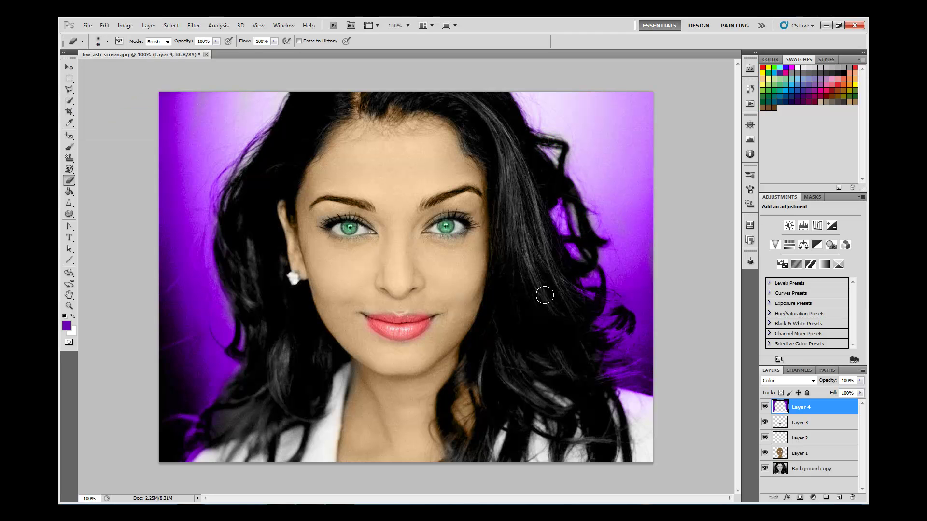
left_click_drag(575, 252, 564, 240)
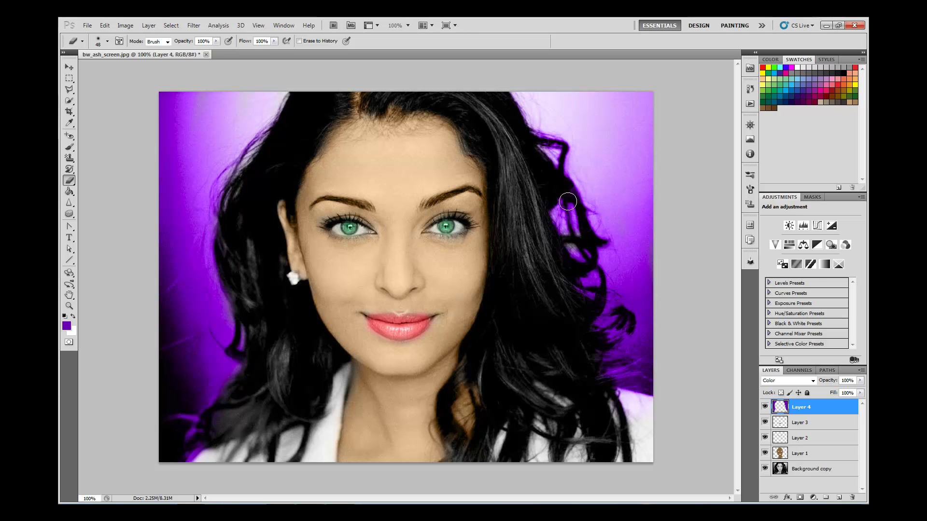
- Apply Hue/Saturation to the background layer, lowering saturation to about -74 and shifting the hue slightly toward blue
key("ctrl+minus")
key("ctrl+minus")
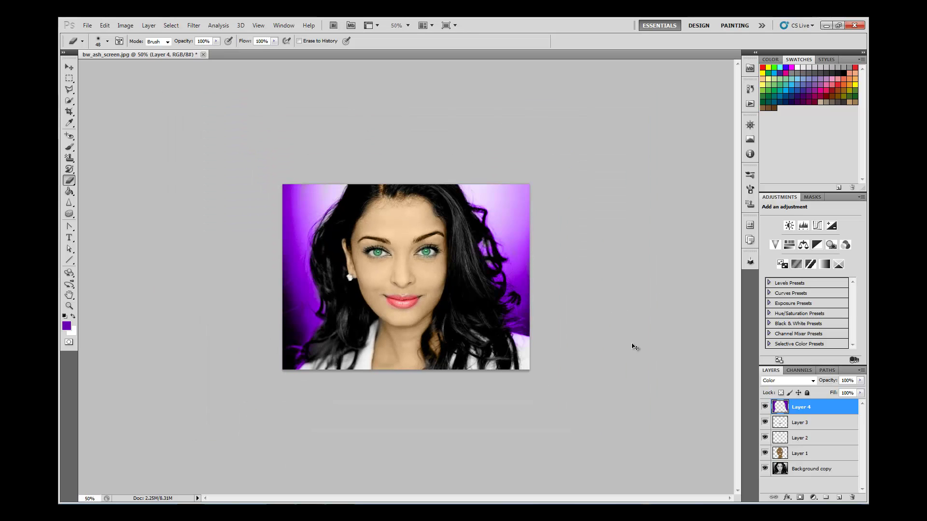
key("ctrl+plus")
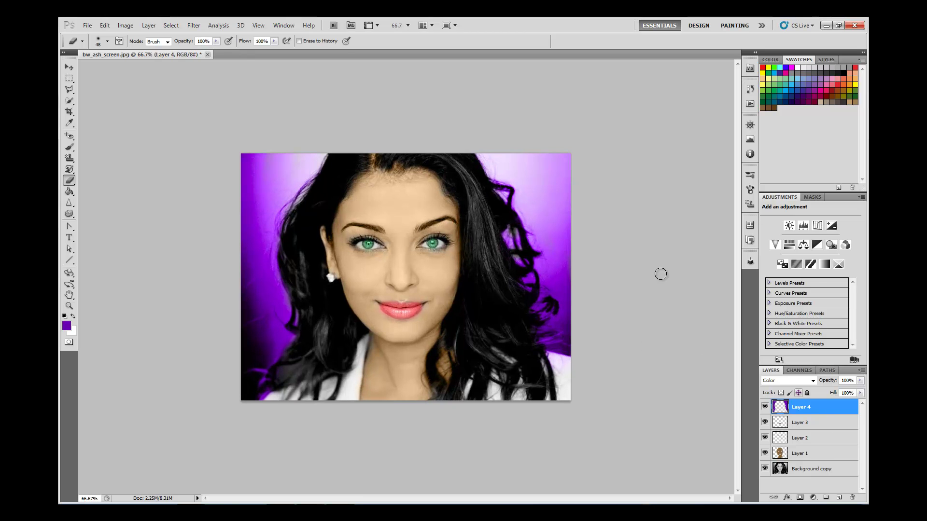
left_click(121, 24)
mouse_move(145, 49)
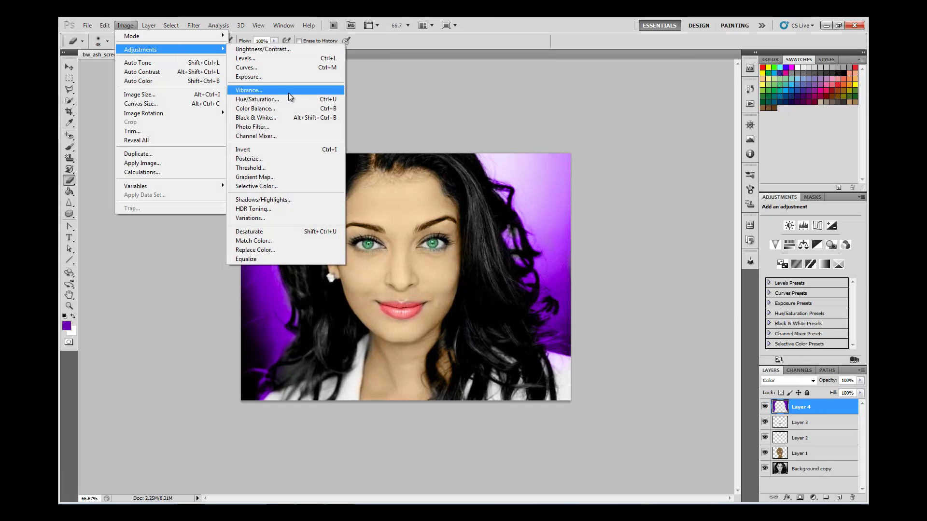
left_click(309, 100)
left_click_drag(690, 245, 650, 248)
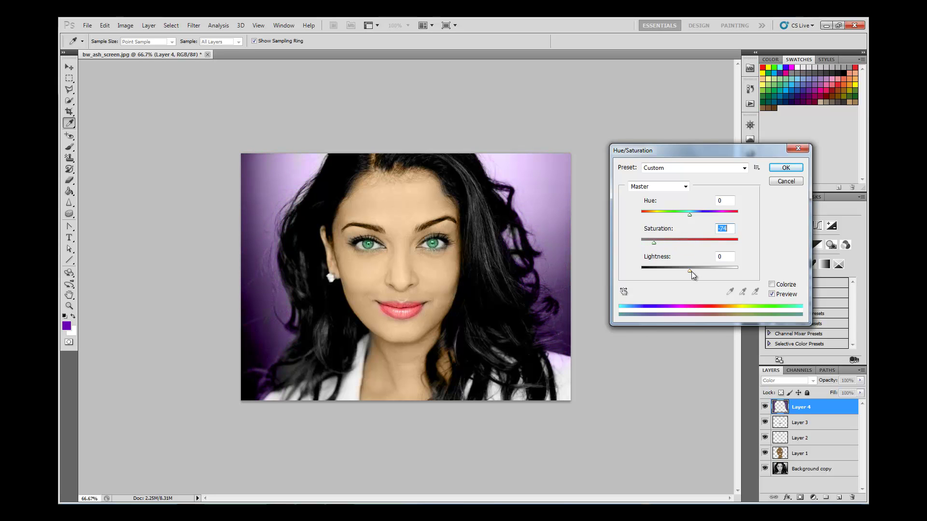
mouse_move(689, 272)
left_mouse_down()
mouse_move(707, 272)
mouse_move(690, 273)
left_mouse_up()
mouse_move(690, 216)
left_mouse_down()
mouse_move(698, 216)
mouse_move(683, 217)
left_mouse_up()
left_click(785, 167)
key("e")
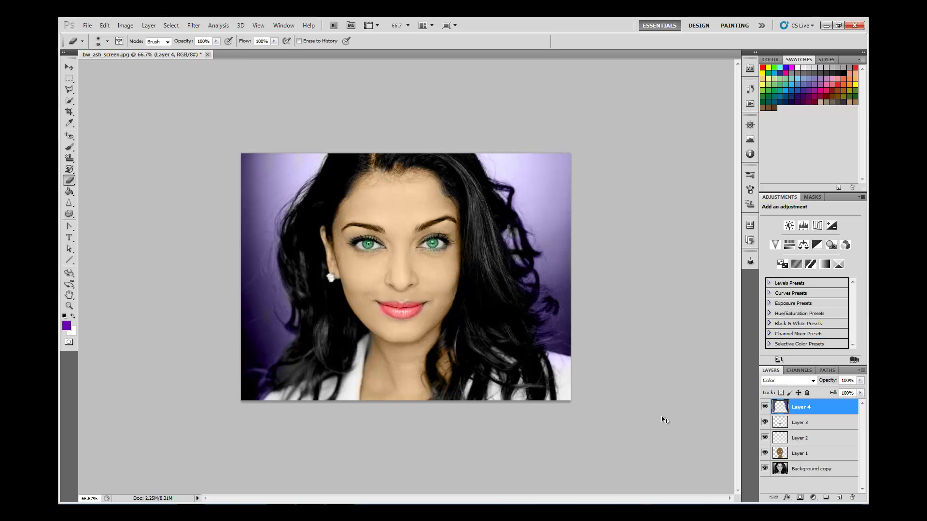
- Examine the gaps between the loose hair strands beside the backdrop for missed background color
key("ctrl+plus")
key("ctrl+plus")
left_click_drag(506, 499, 571, 499)
left_click(69, 146)
mouse_move(465, 130)
left_mouse_down()
mouse_move(458, 134)
mouse_move(512, 164)
left_mouse_up()
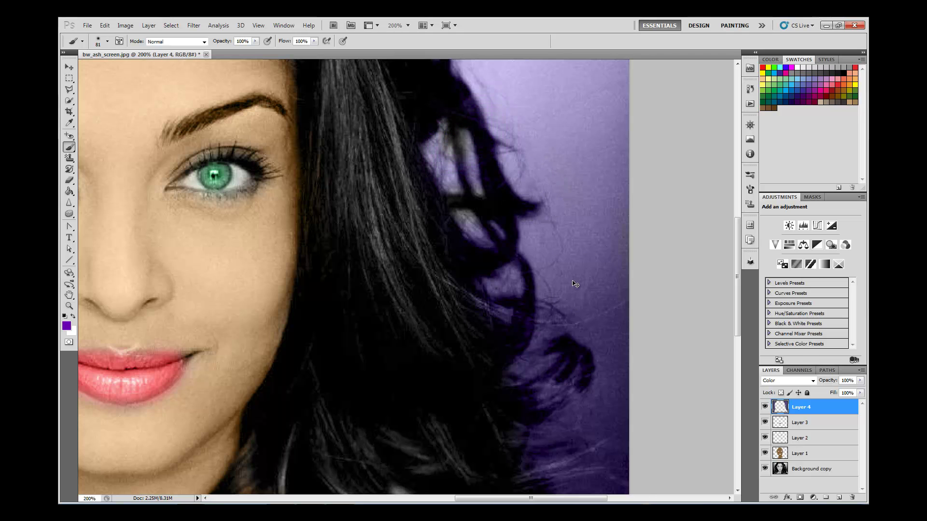
key("ctrl+minus")
key("ctrl+minus")
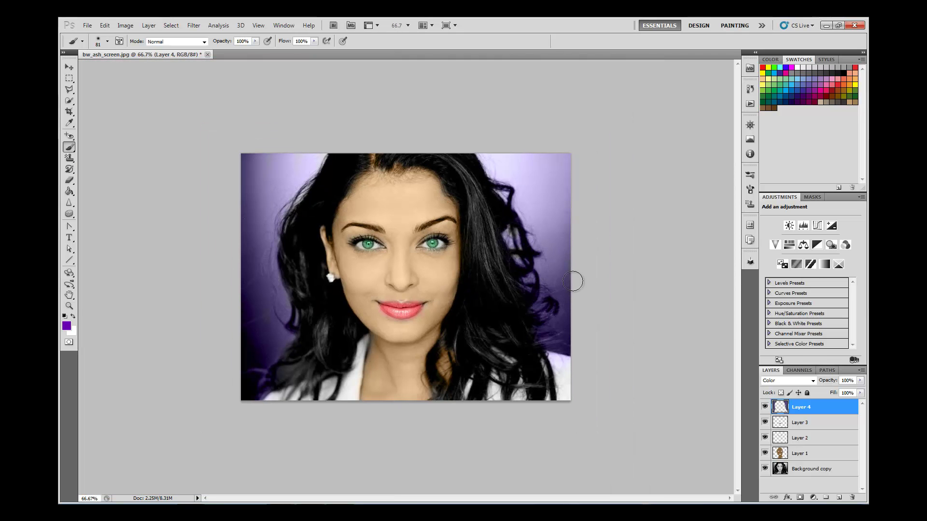
left_click(69, 68)
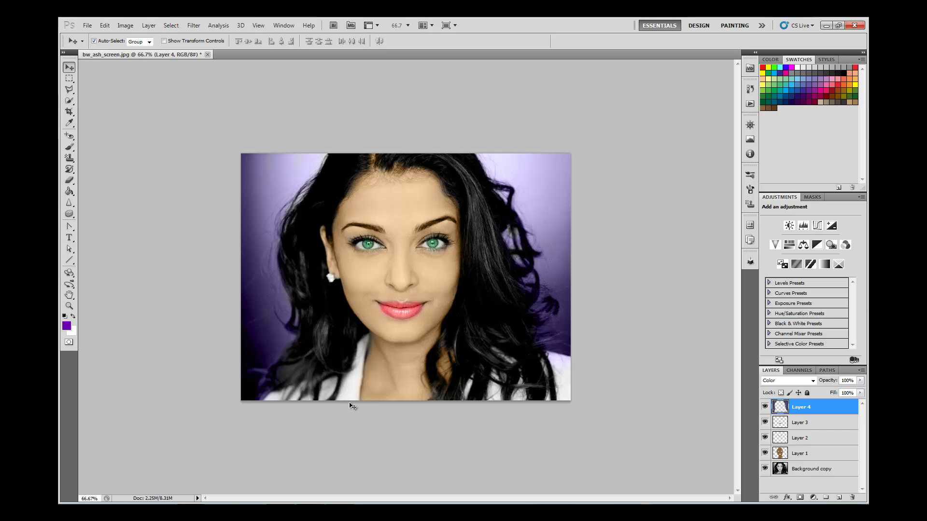
- Adjust the skin color on Layer 1 with Hue/Saturation: hue -3, saturation about +12 and lightness -12
left_click(797, 455)
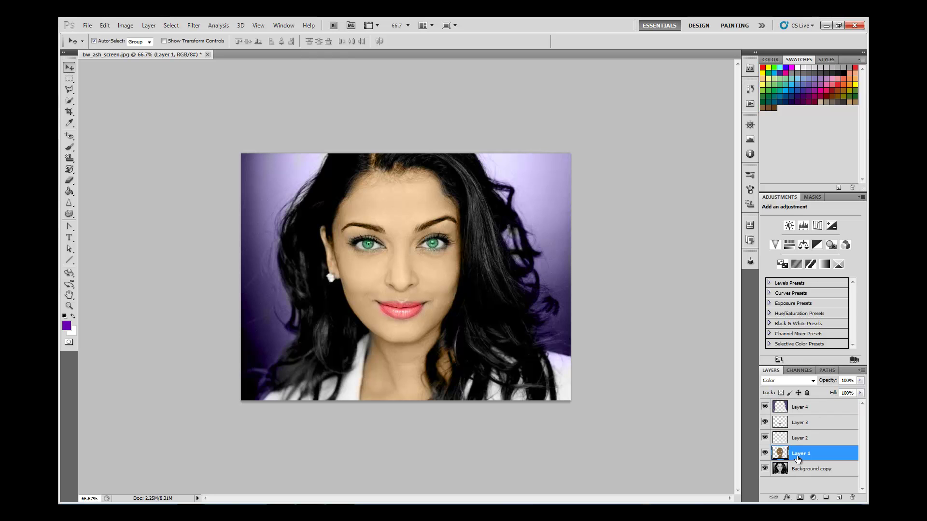
left_click(125, 27)
mouse_move(163, 49)
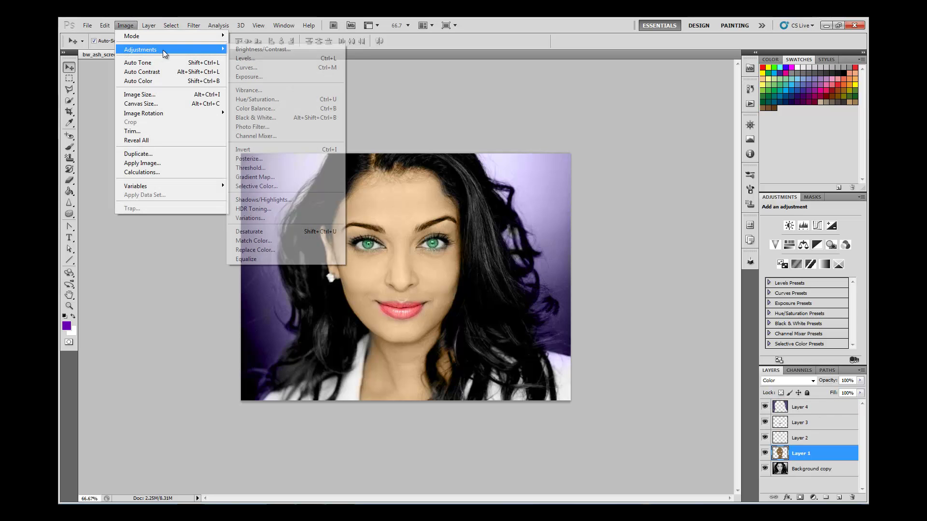
left_click(305, 99)
left_click_drag(690, 242, 691, 242)
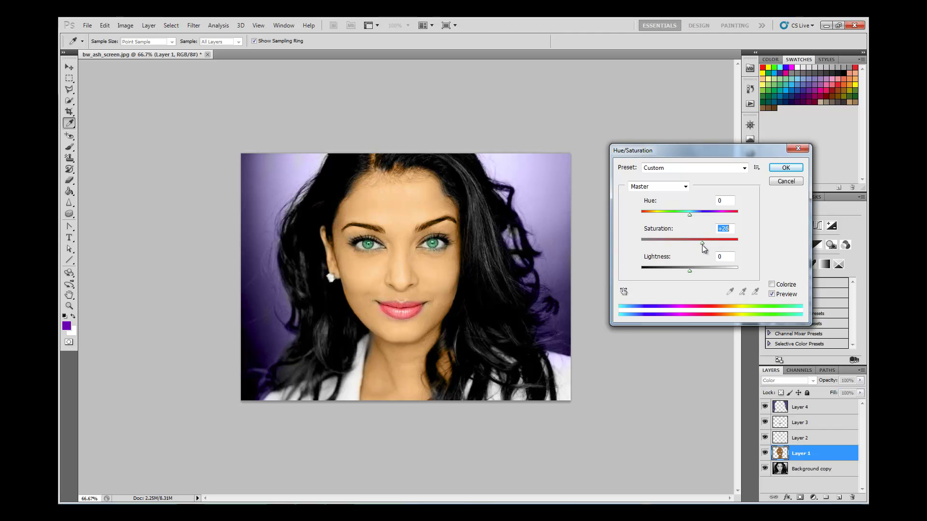
left_click_drag(705, 246, 689, 221)
mouse_move(690, 273)
left_mouse_down()
mouse_move(704, 273)
mouse_move(691, 273)
left_mouse_up()
left_click_drag(689, 271, 685, 271)
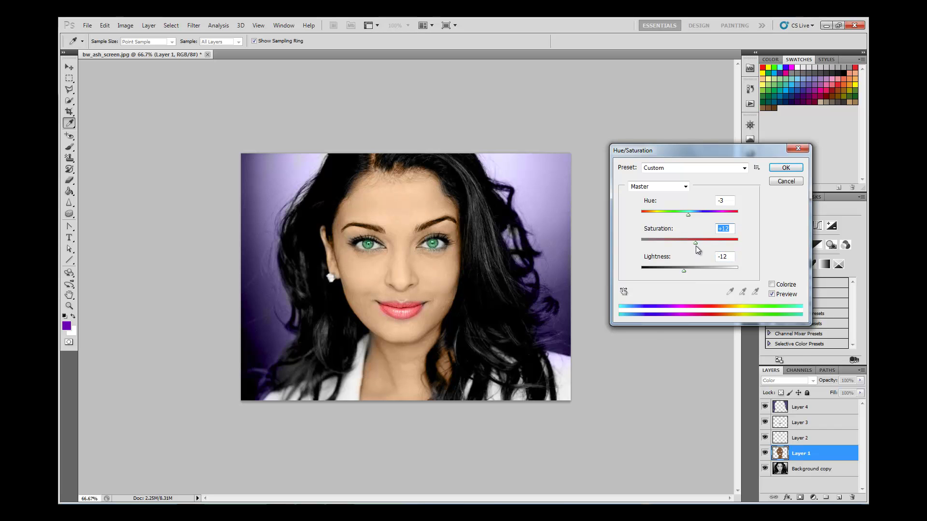
left_click(786, 168)
key("v")
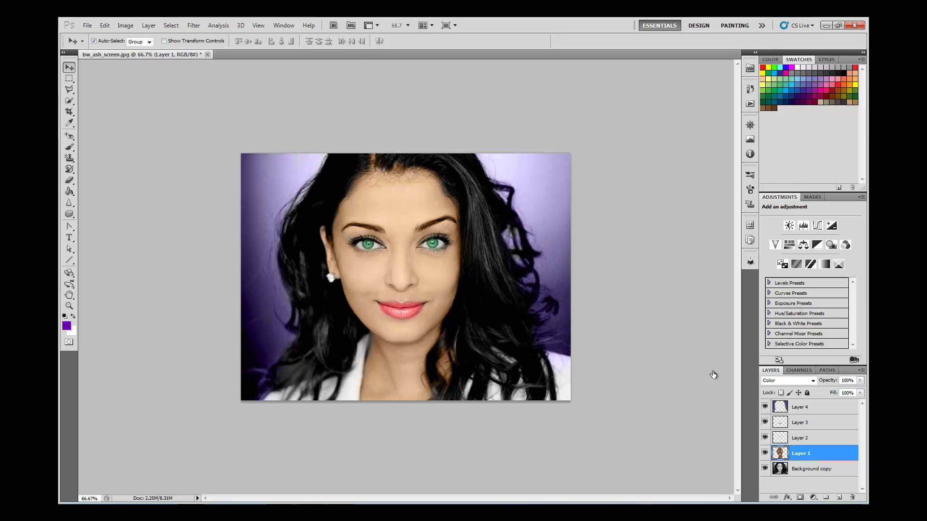
- Mute the eye color on Layer 2 with Hue/Saturation, using saturation about -36 and lightness -15
left_click(806, 438)
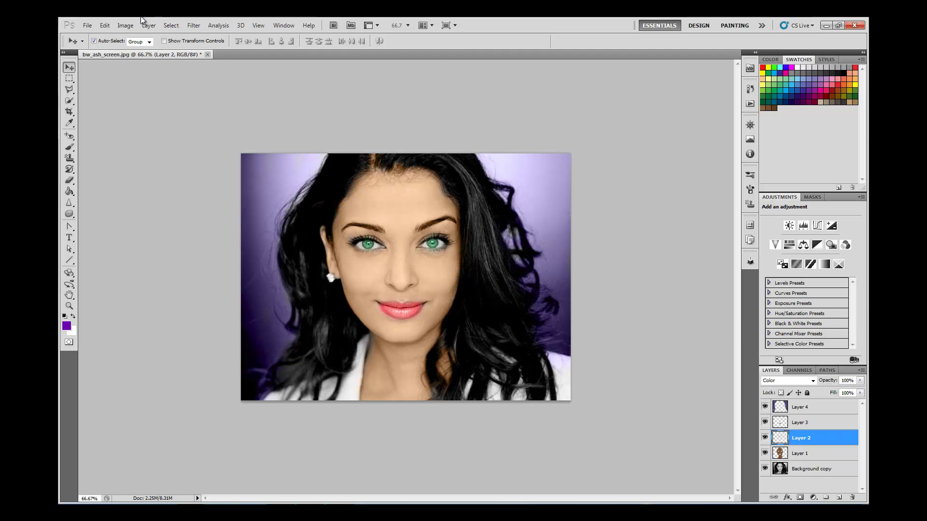
left_click(124, 25)
mouse_move(138, 49)
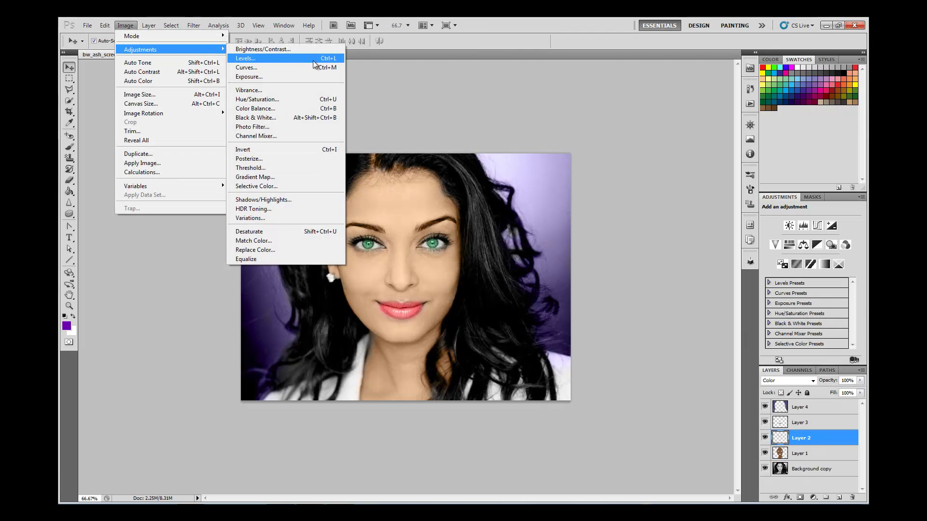
left_click(303, 99)
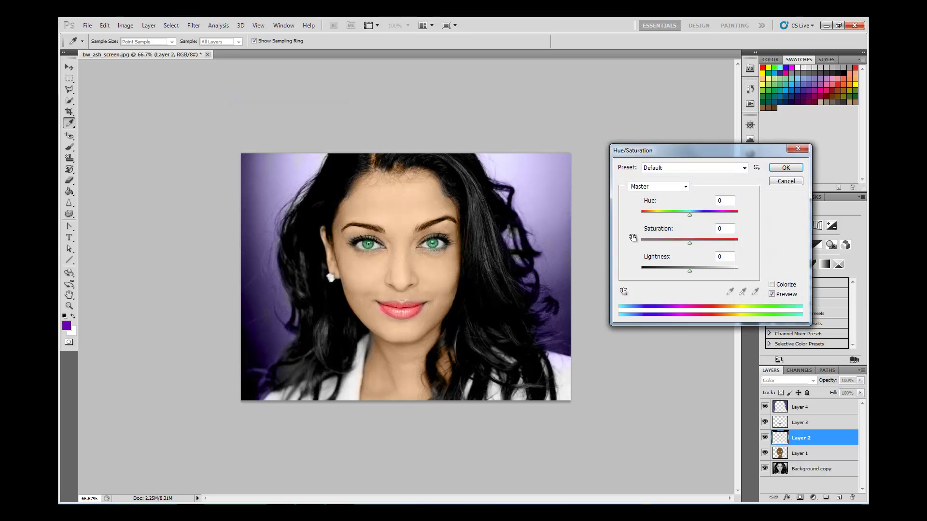
left_click_drag(690, 243, 682, 276)
left_click_drag(668, 241, 672, 241)
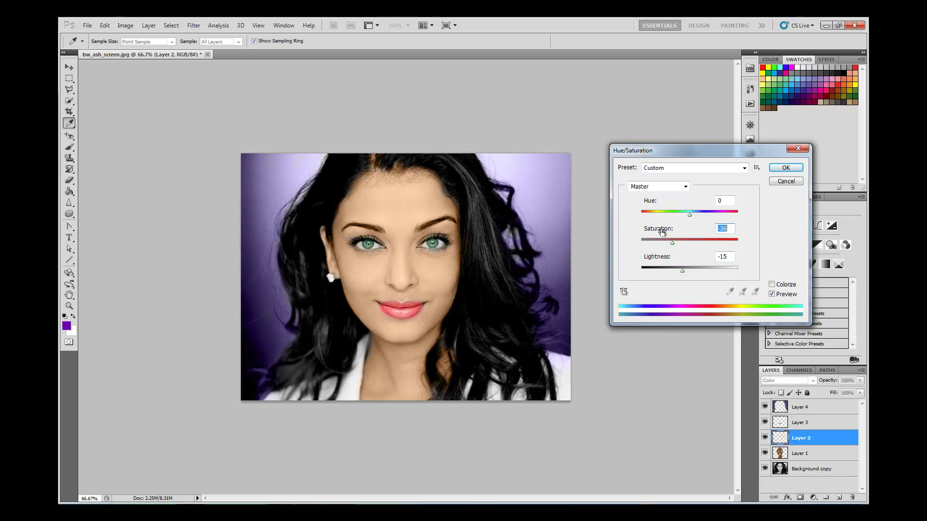
left_click(786, 167)
key("v")
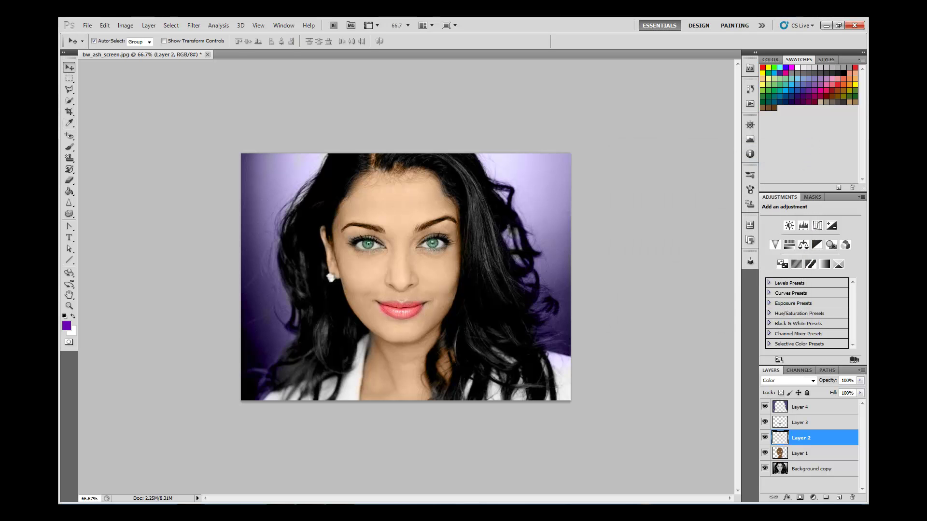
- Add a black (000000) Color Overlay with the Overlay blend mode to the eye layer, Layer 2
right_click(798, 454)
left_click(815, 474)
right_click(807, 437)
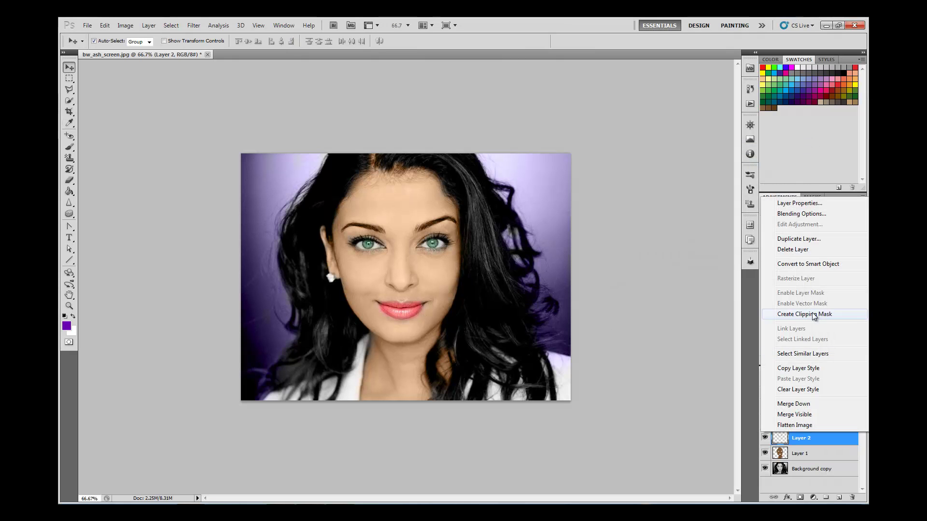
left_click(794, 215)
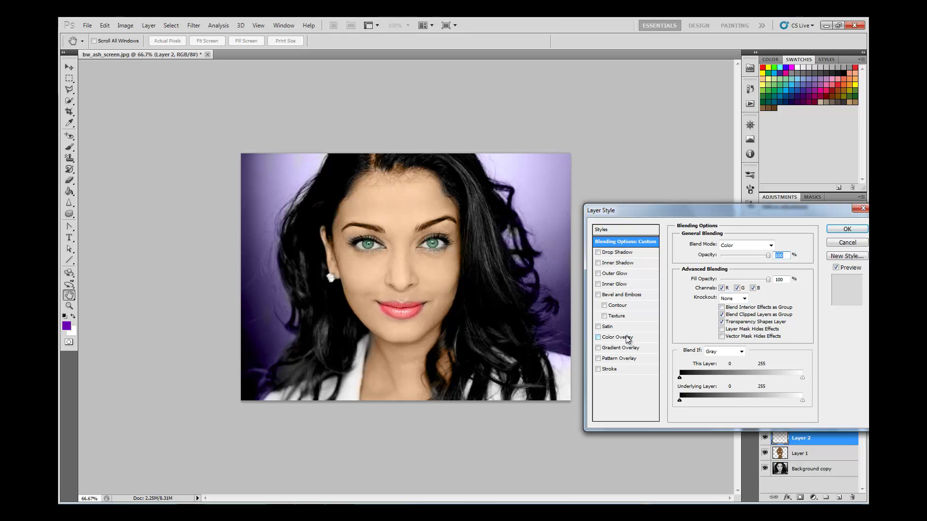
left_click(623, 337)
left_click(762, 245)
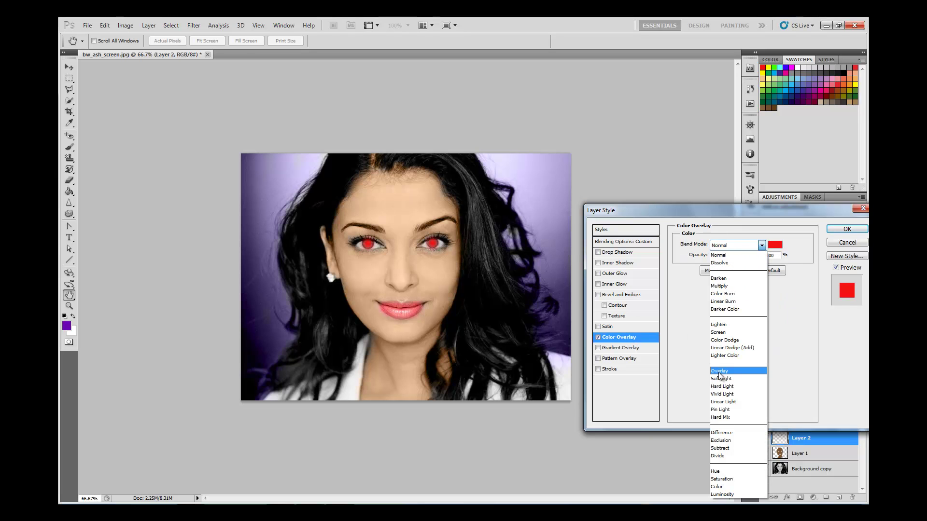
left_click(727, 370)
left_click(775, 246)
type("0")
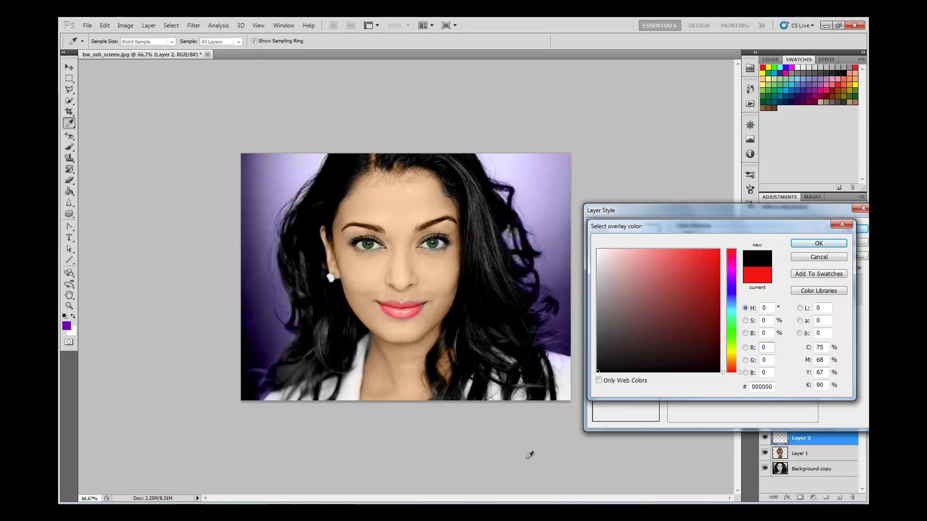
left_click(824, 242)
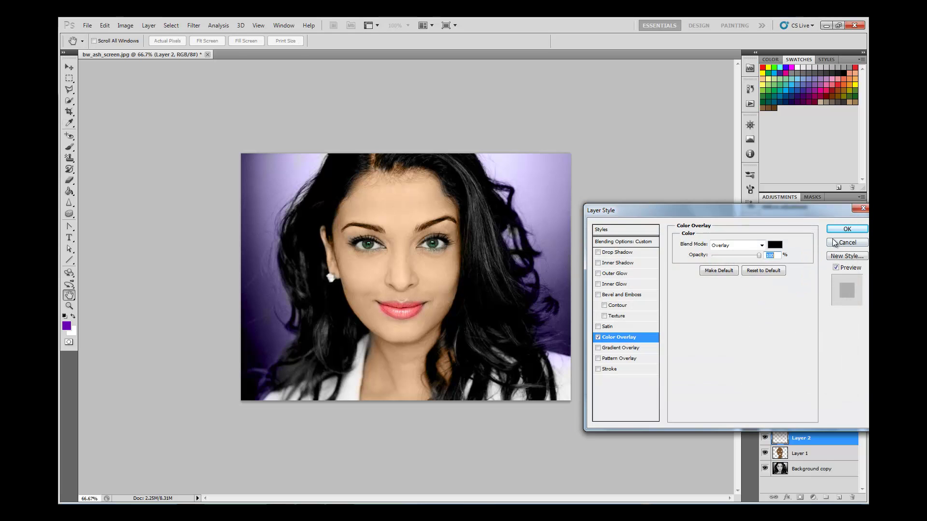
left_click(841, 227)
left_click(125, 25)
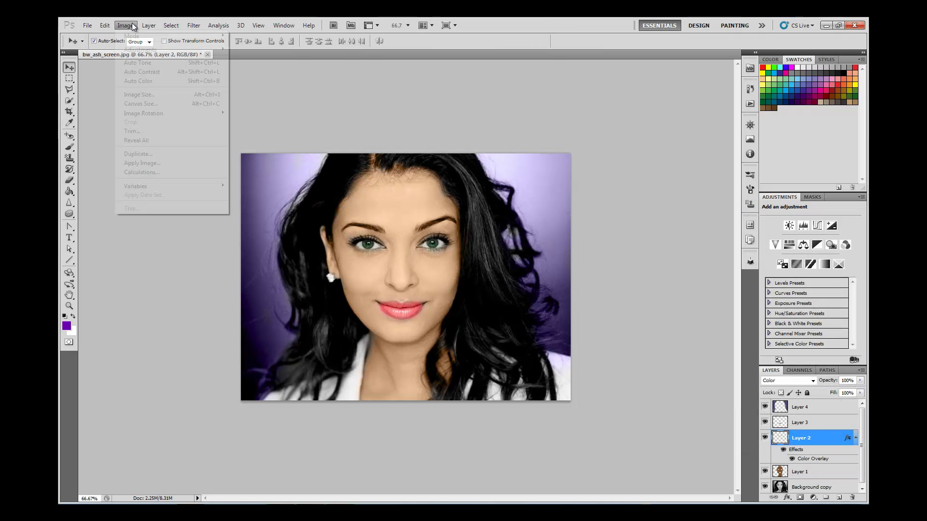
mouse_move(133, 48)
left_click(279, 100)
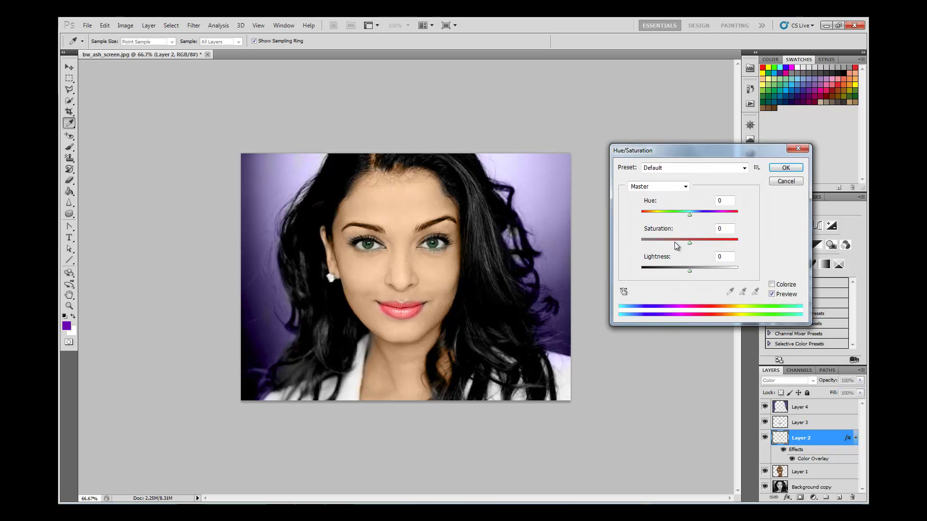
mouse_move(687, 242)
left_mouse_down()
mouse_move(699, 242)
mouse_move(700, 271)
mouse_move(713, 272)
mouse_move(655, 274)
mouse_move(681, 274)
mouse_move(676, 248)
left_mouse_up()
left_click(780, 183)
key("v")
- Lower the opacity of the eye layer's Color Overlay to about 60% and check the eyes up close
right_click(809, 440)
left_click(802, 221)
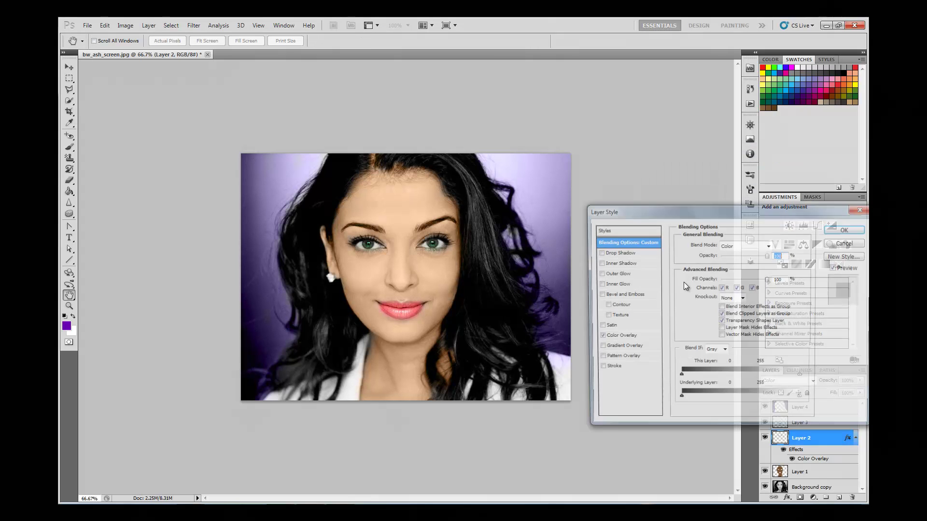
left_click(628, 337)
left_click(740, 255)
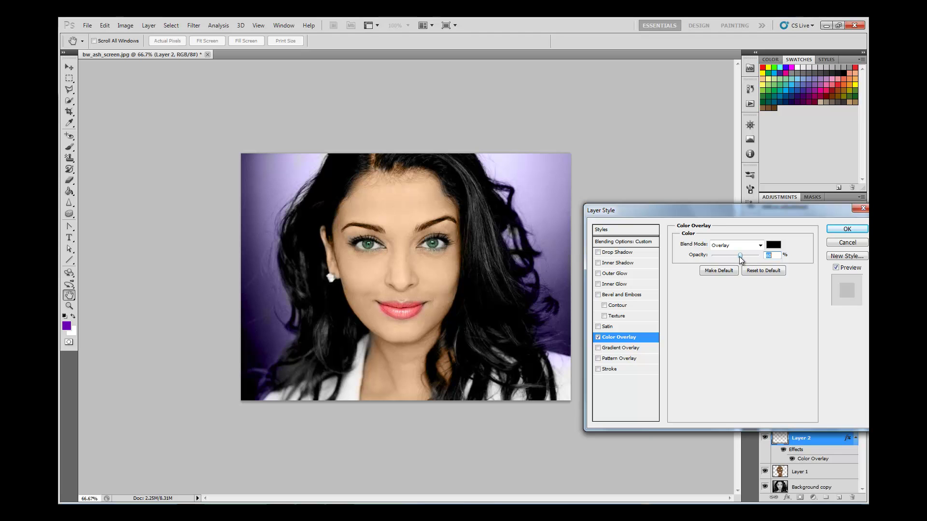
left_click(847, 228)
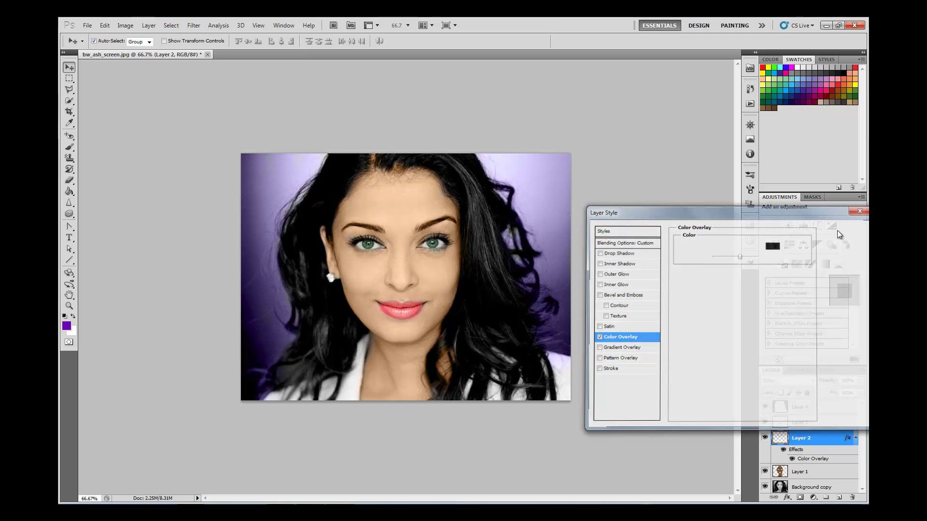
key("ctrl+1")
key("ctrl+plus")
key("ctrl+plus")
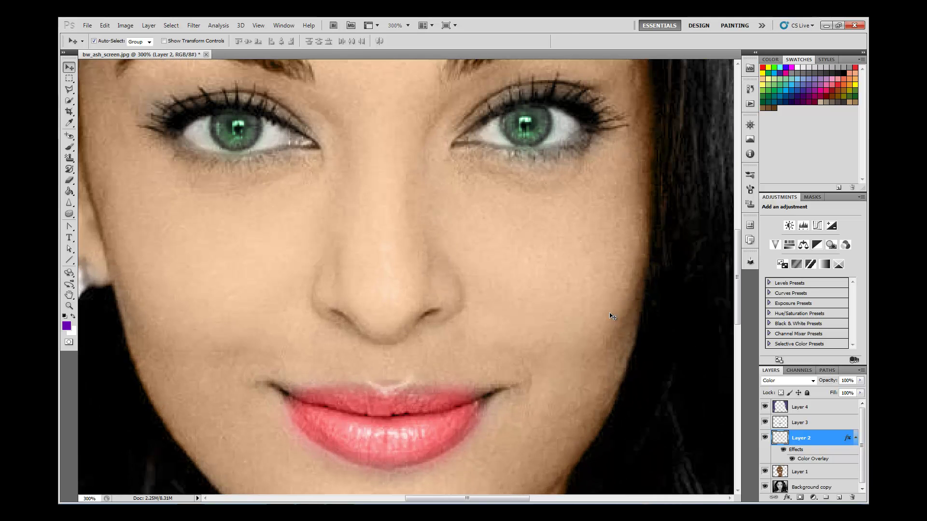
key("ctrl+minus")
key("ctrl+minus")
key("ctrl+minus")
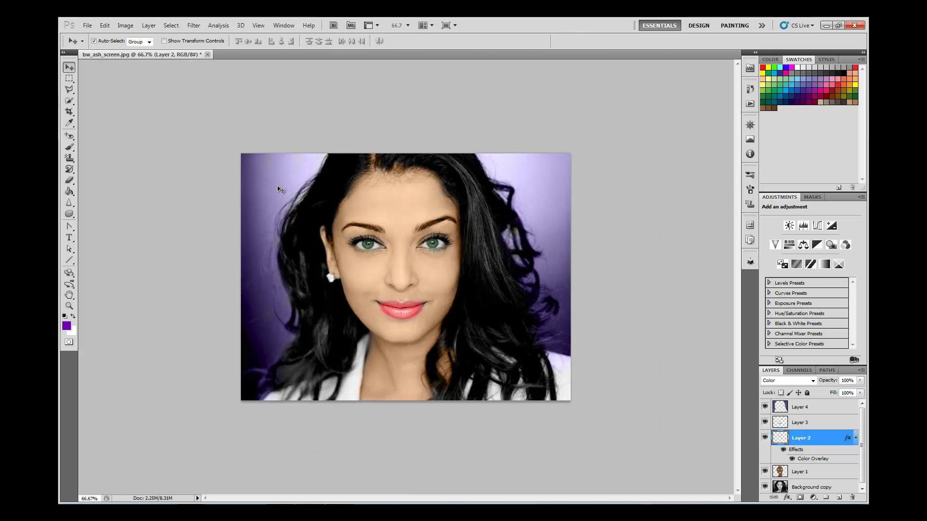
- Soften the lip color on Layer 3 with Hue/Saturation, using hue -1, reduced saturation and lightness -6
left_click(792, 425)
left_click(127, 27)
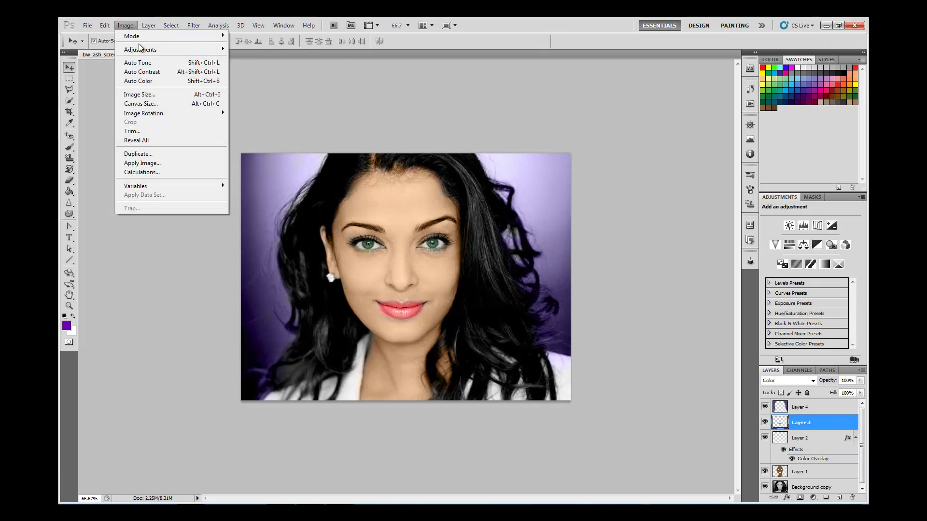
mouse_move(167, 50)
left_click(277, 100)
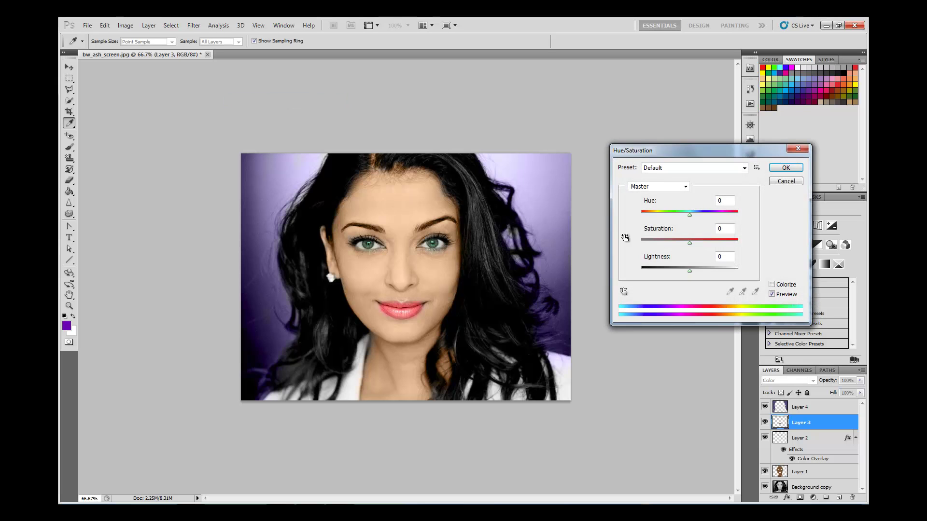
left_click_drag(690, 246, 670, 243)
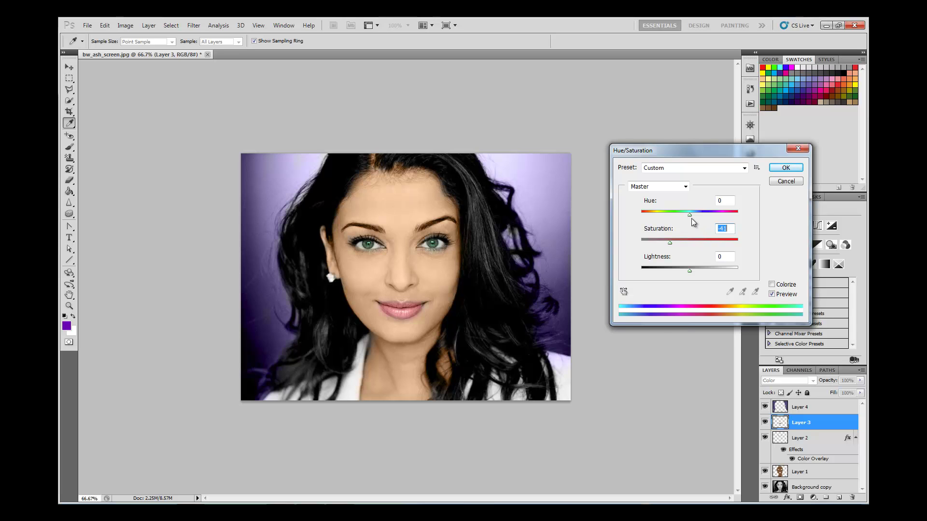
left_click_drag(674, 243, 714, 245)
left_click_drag(696, 246, 689, 219)
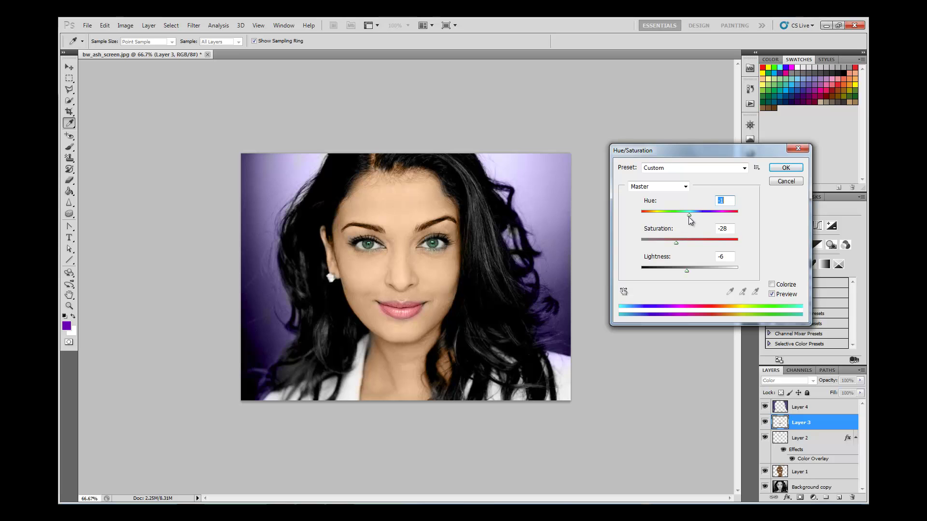
left_click_drag(676, 240, 681, 242)
left_click(785, 169)
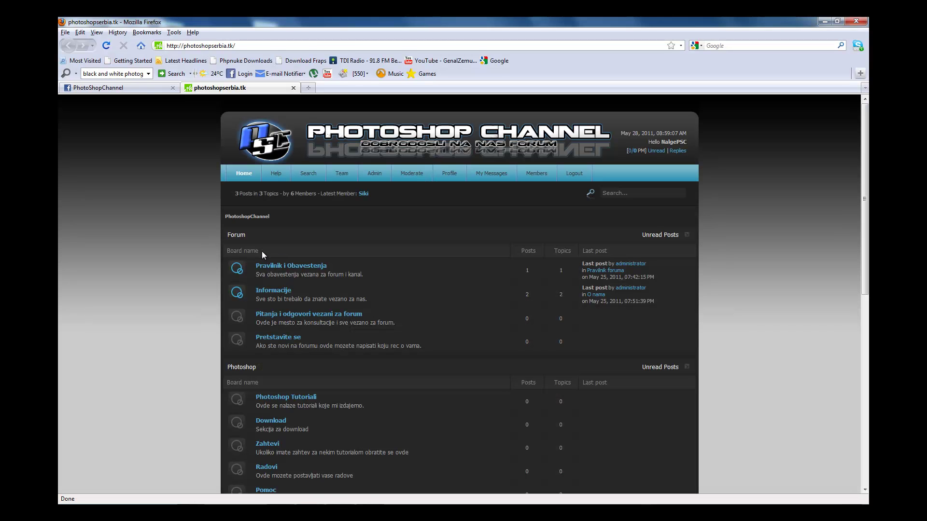
- Switch to the PhotoShopChannel Facebook page in Firefox
left_click(135, 88)
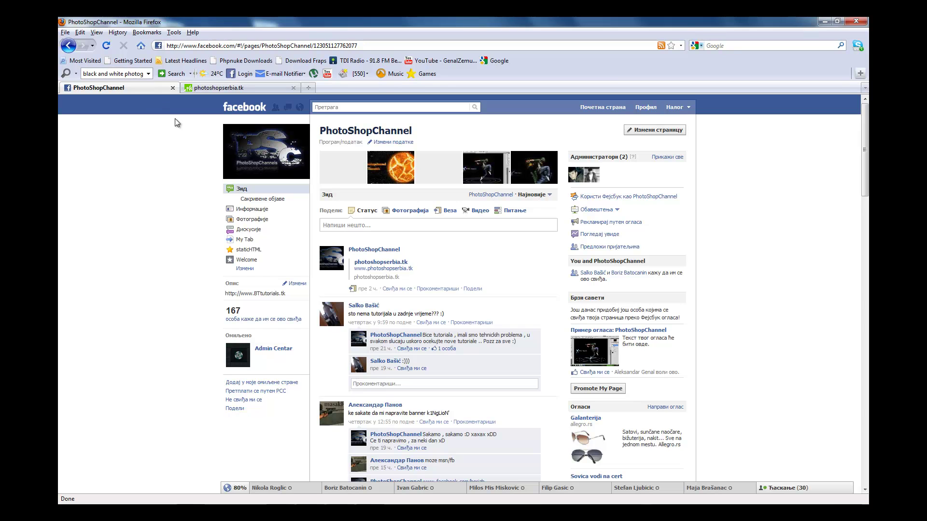